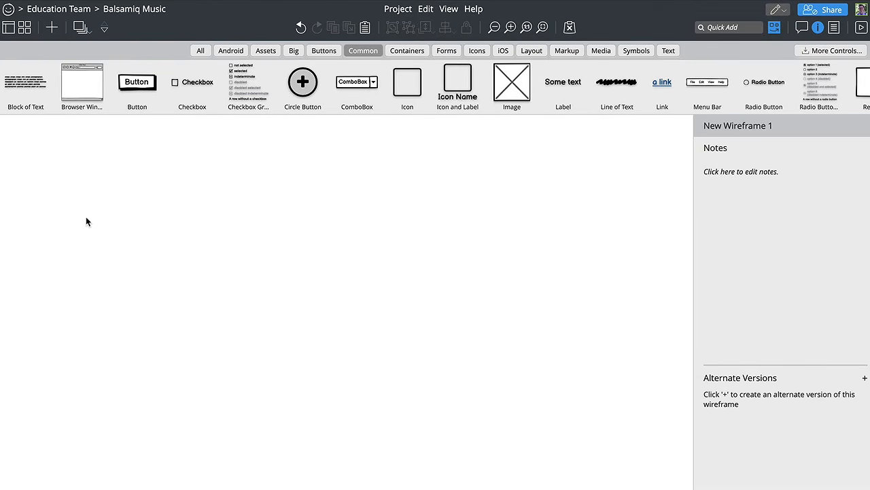
Step: Add a 450 × 400 Window control to the empty wireframe and title it "Balsamiq Music"
scroll(316, 83, "right", 5)
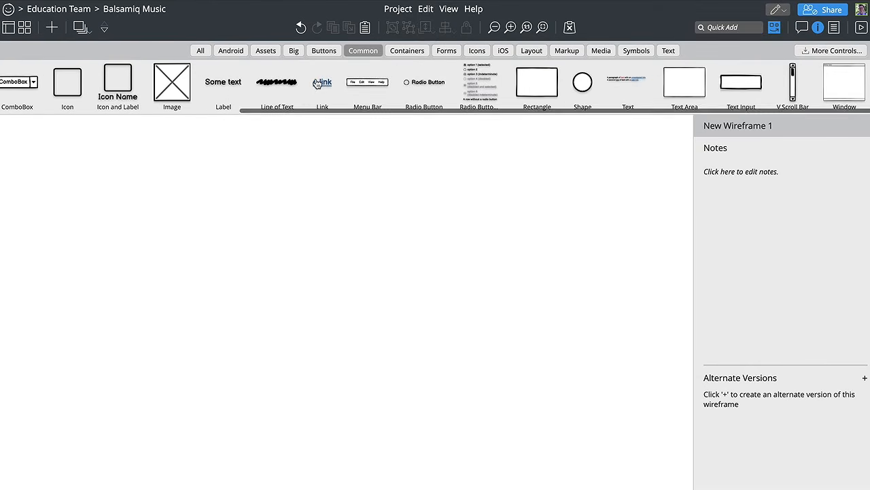
left_click_drag(842, 84, 197, 260)
type("B")
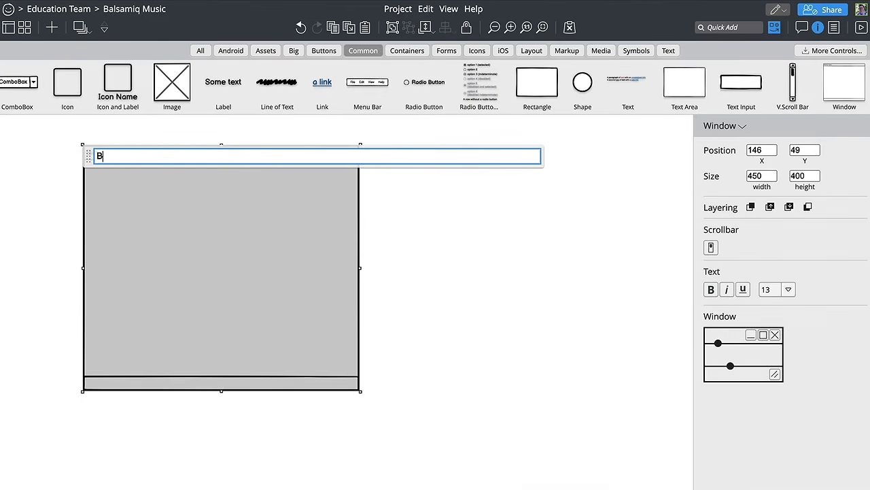
type("alsamiq Music")
key("Return")
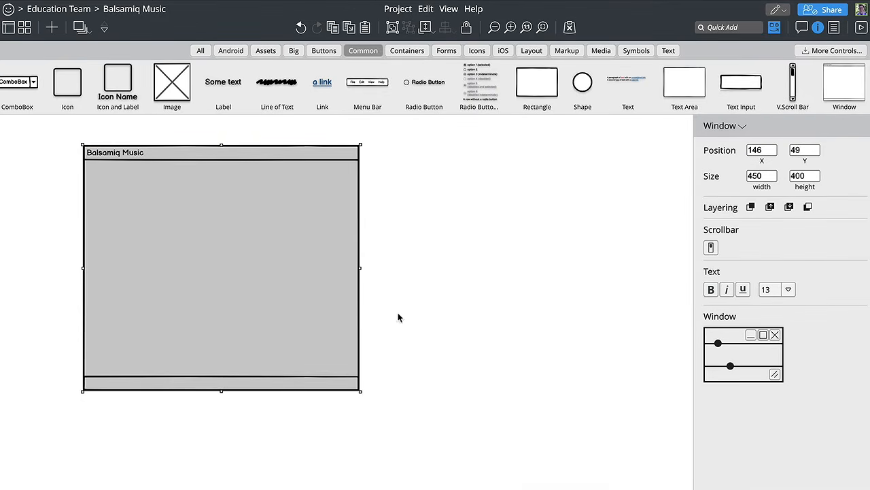
Step: Show the minimize and close buttons on the window and remove its bottom bar
left_click(751, 335)
left_click(775, 335)
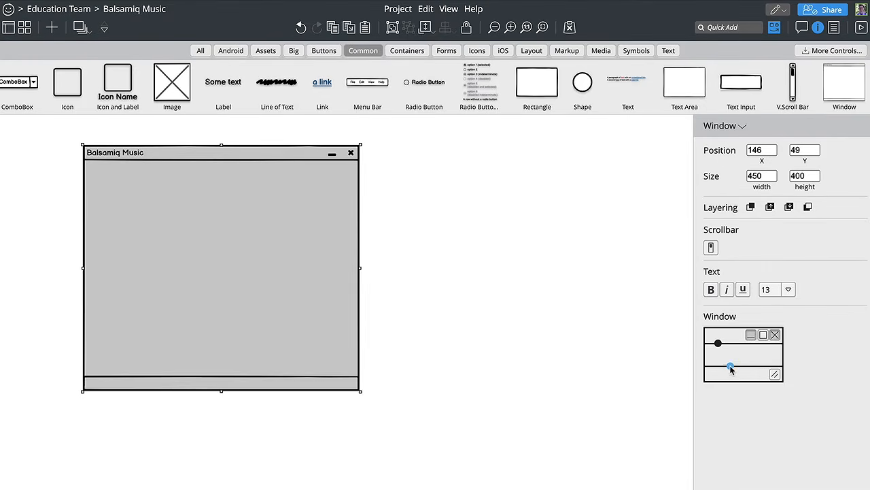
left_click_drag(731, 368, 734, 401)
left_click(626, 360)
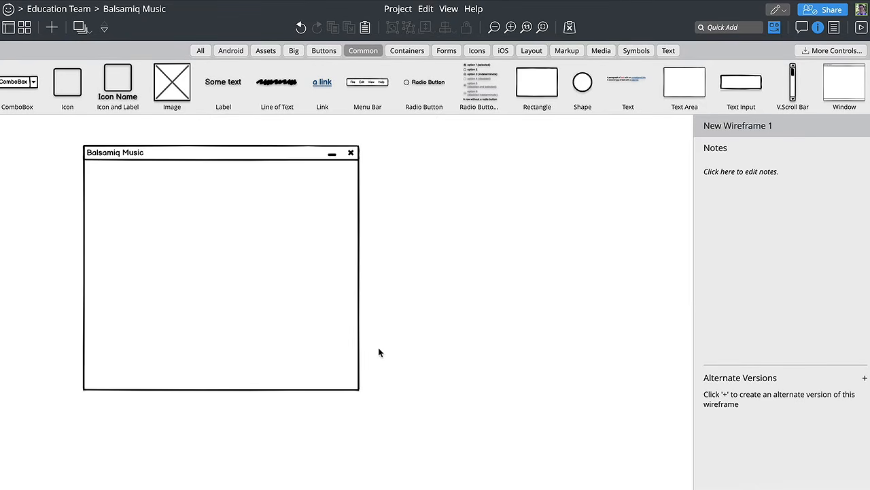
Step: Enlarge the window to about 932 × 572 and show its maximize button
left_click(317, 353)
left_click_drag(361, 394, 659, 453)
left_click(763, 335)
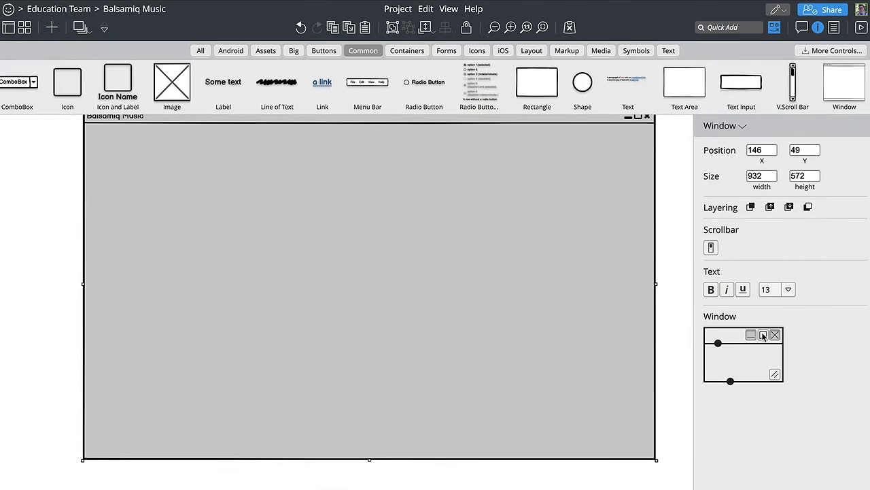
left_click(675, 264)
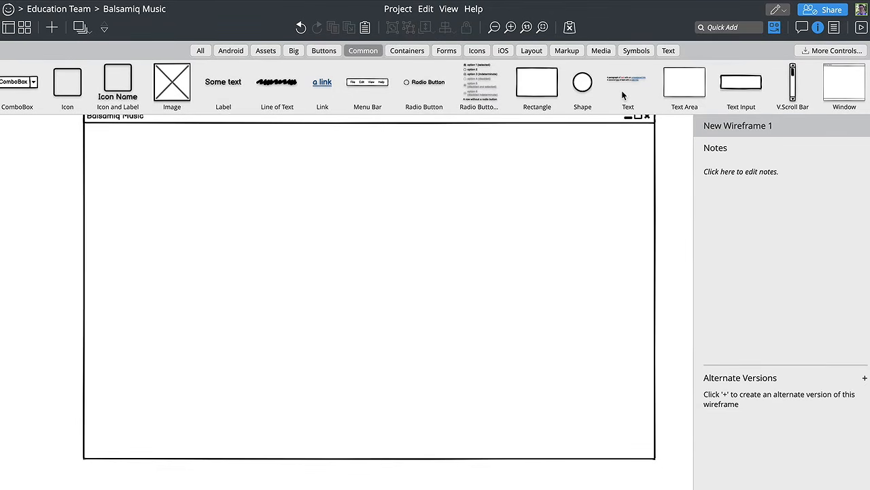
Step: Add a Title control to the wireframe with the text "Balsamiq Music"
scroll(623, 95, "left", 1)
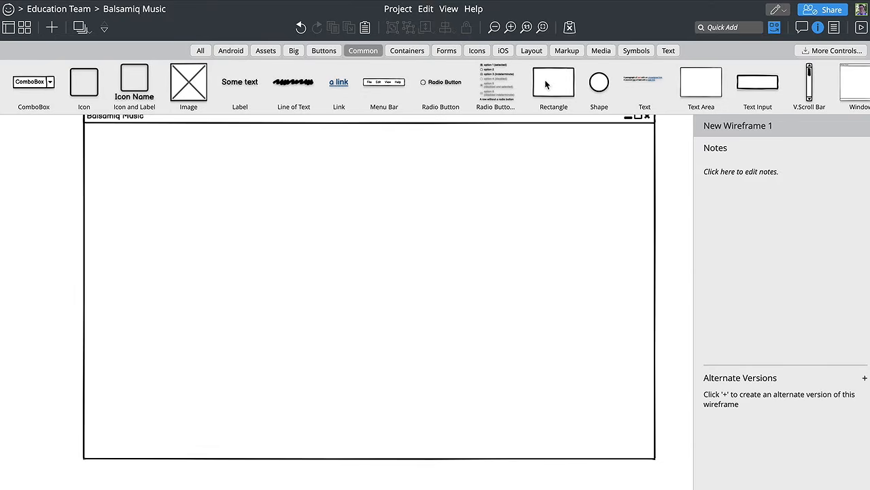
left_click(670, 50)
scroll(659, 79, "right", 5)
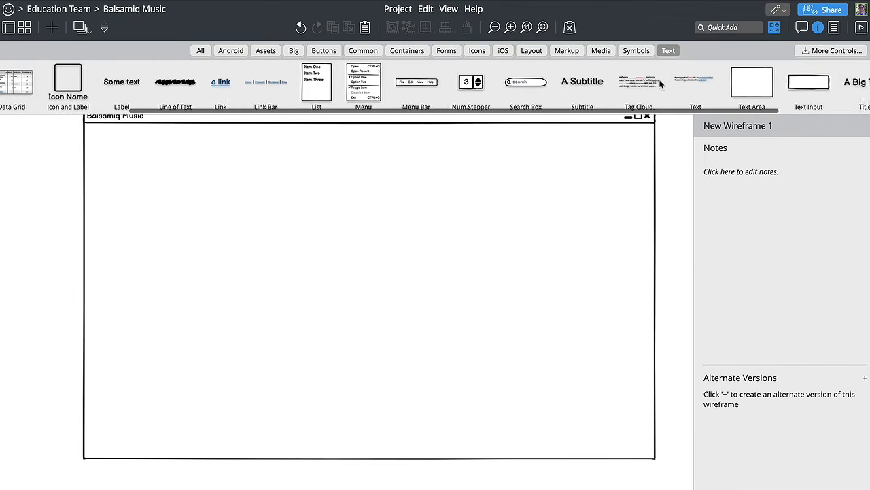
left_click(723, 94)
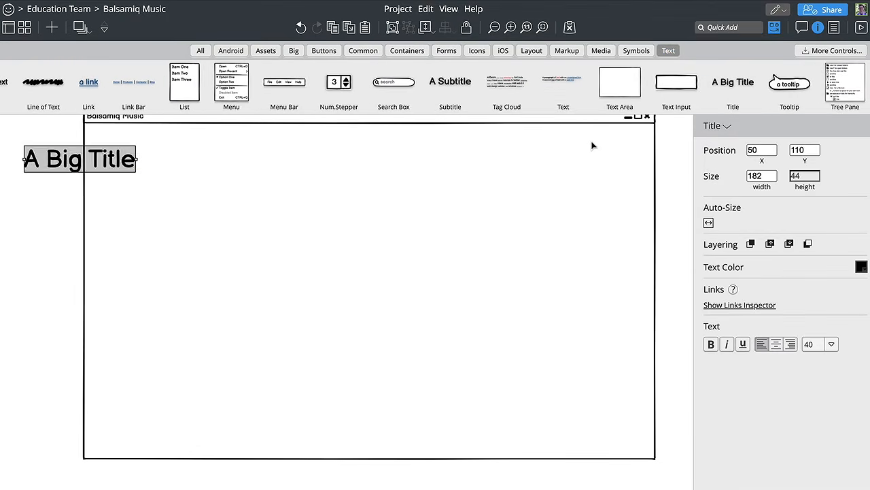
key("Return")
type("Balsamiq Music")
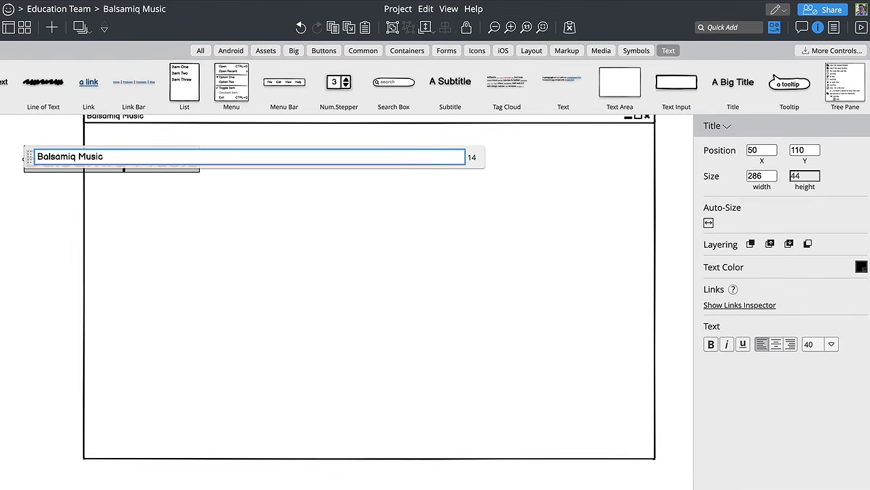
key("Return")
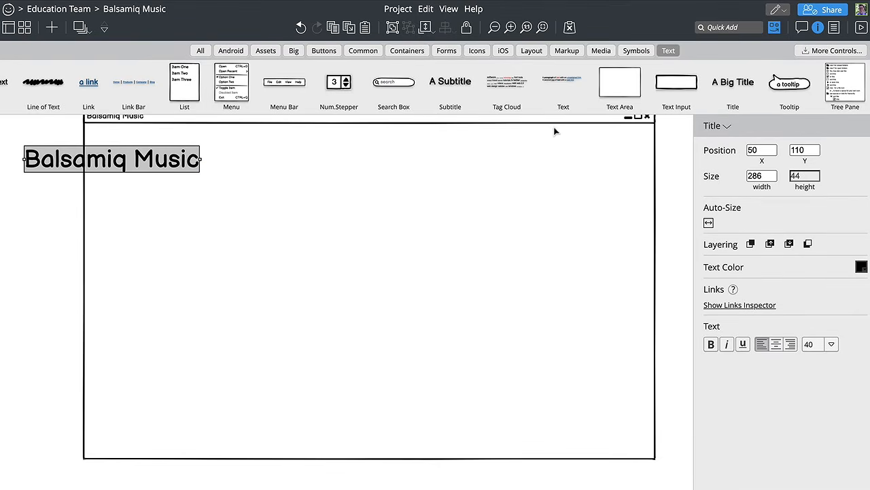
Step: Add an Image control and assign it the smileyface-64px project image
left_click(363, 51)
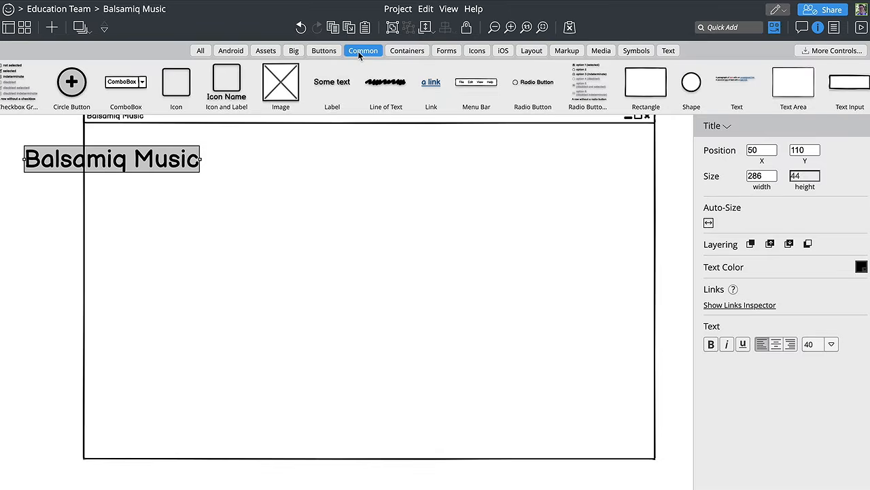
left_click(277, 88)
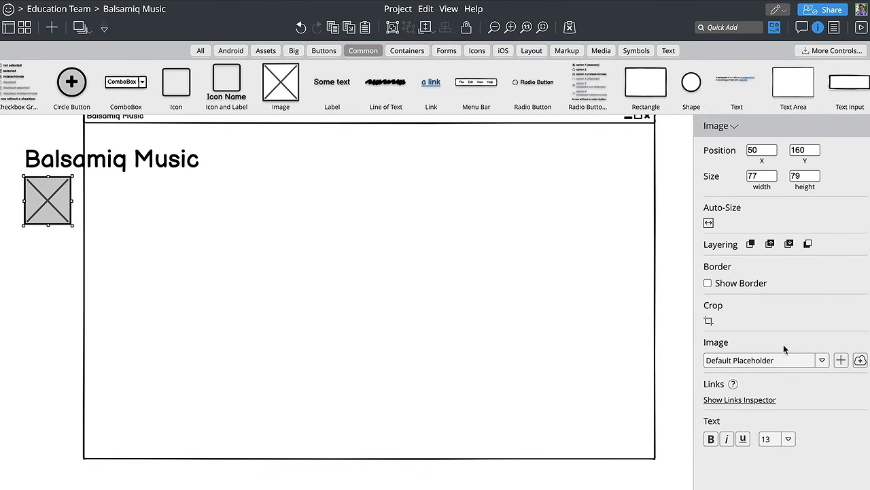
left_click(784, 362)
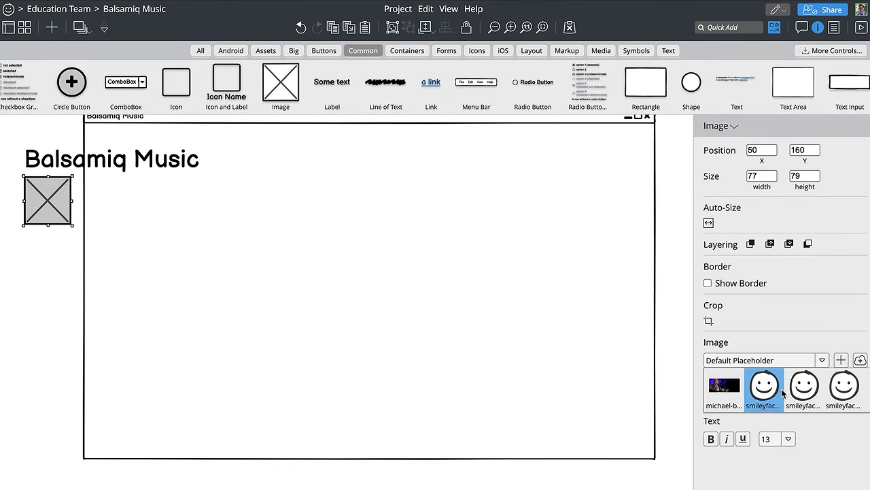
left_click(844, 390)
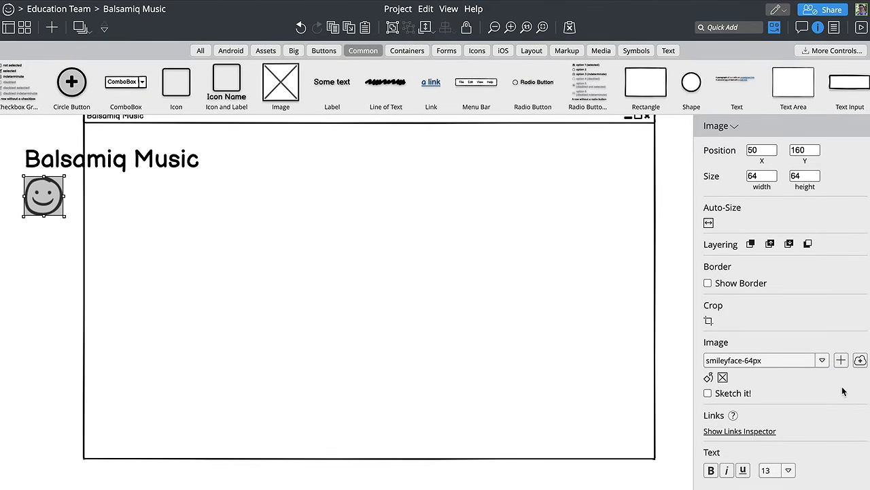
Step: Place the title beside the smiley image, group both, and centre the group near the window's upper edge at about 429, 115
left_click_drag(161, 167, 211, 196)
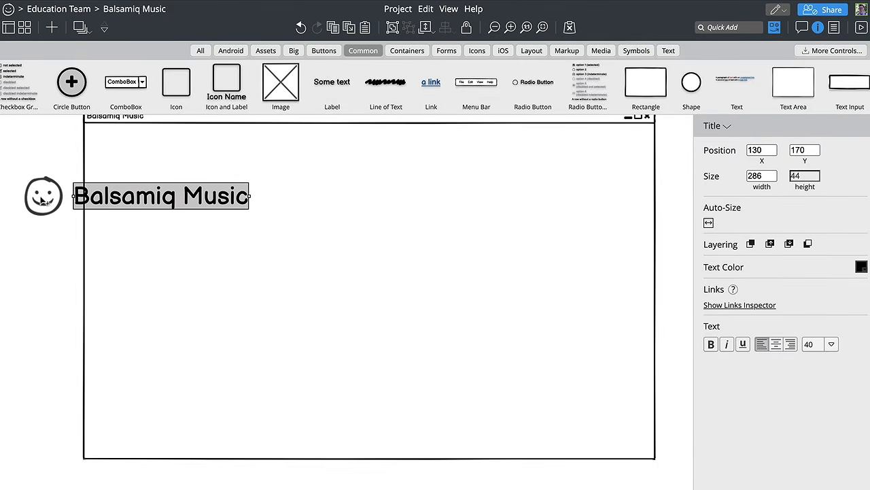
left_click(45, 197, "shift")
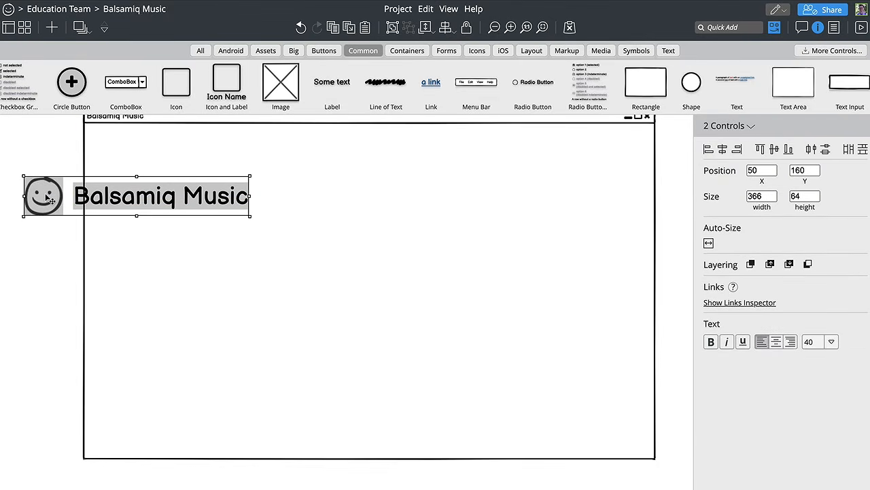
left_click(392, 29)
left_click_drag(127, 202, 374, 177)
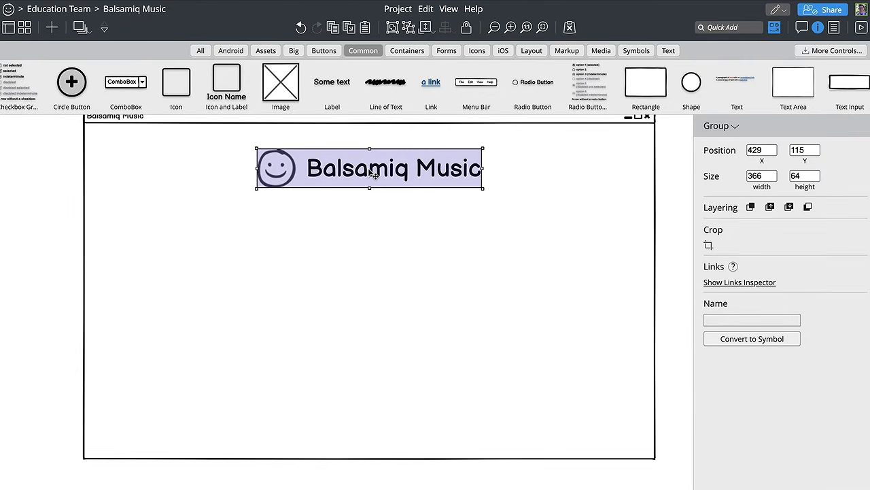
Step: Add a Label and a Text Input form control to the wireframe
left_click(446, 51)
scroll(656, 236, "up", 2)
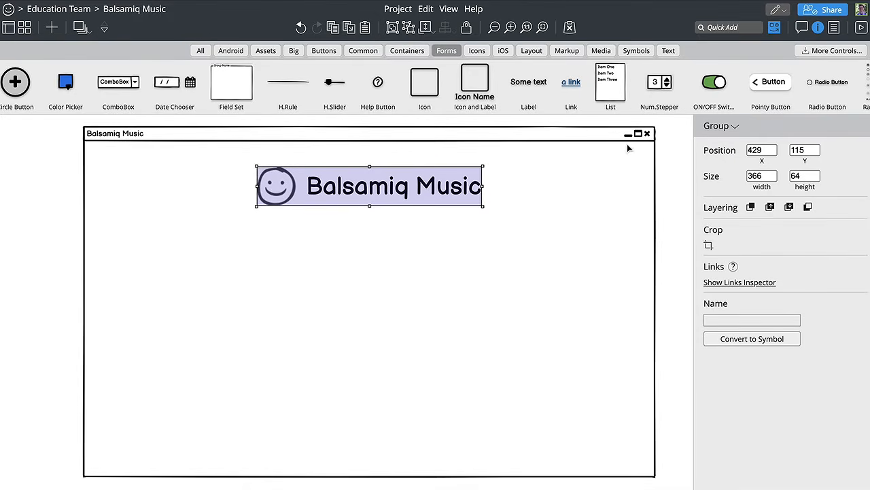
double_click(528, 95)
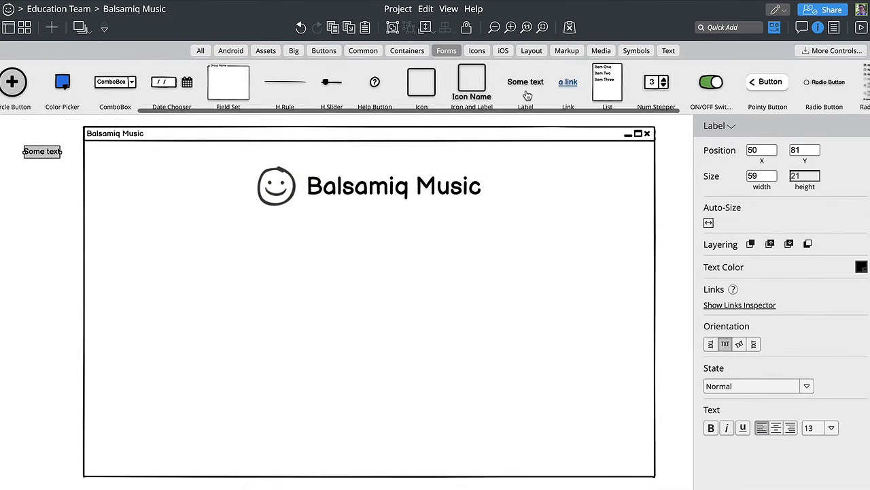
scroll(525, 92, "right", 6)
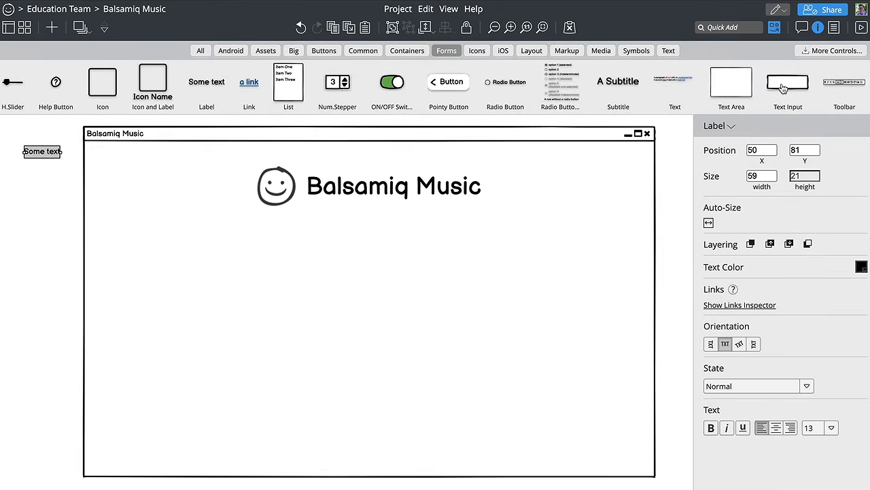
double_click(767, 82)
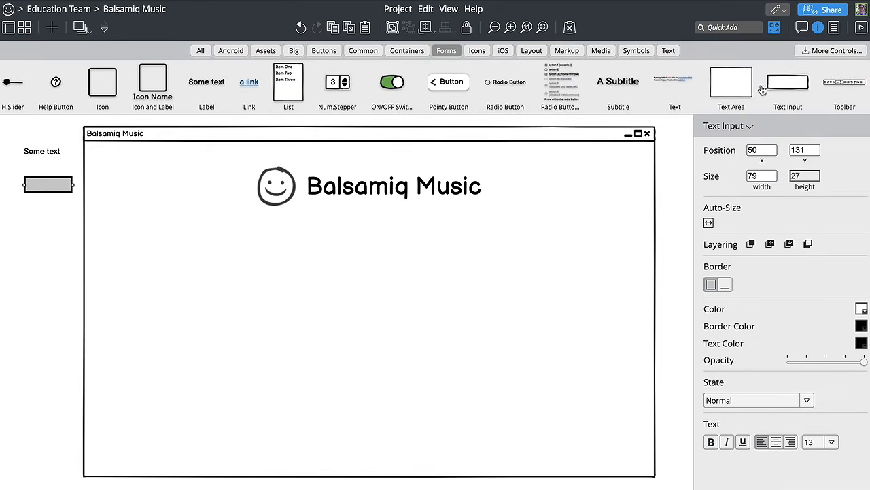
Step: Change the label to "Username:" and place it under the logo with the widened text input directly below it
double_click(38, 152)
type("Usern")
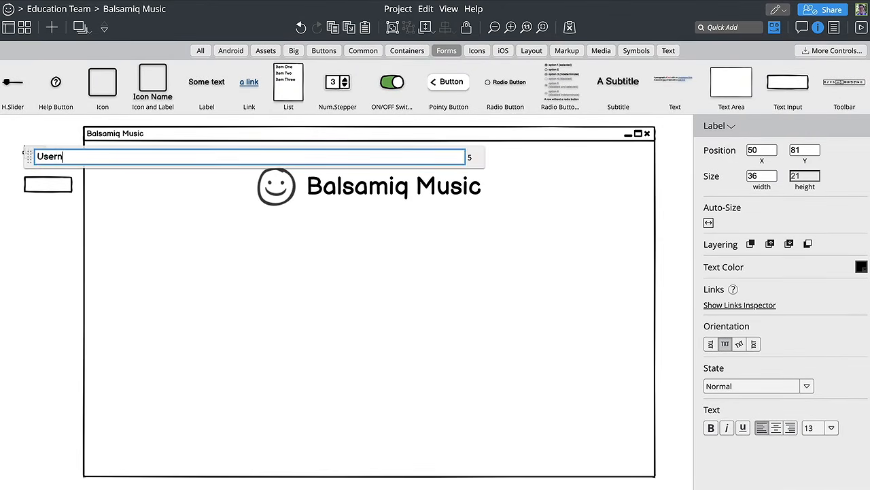
type("ame:")
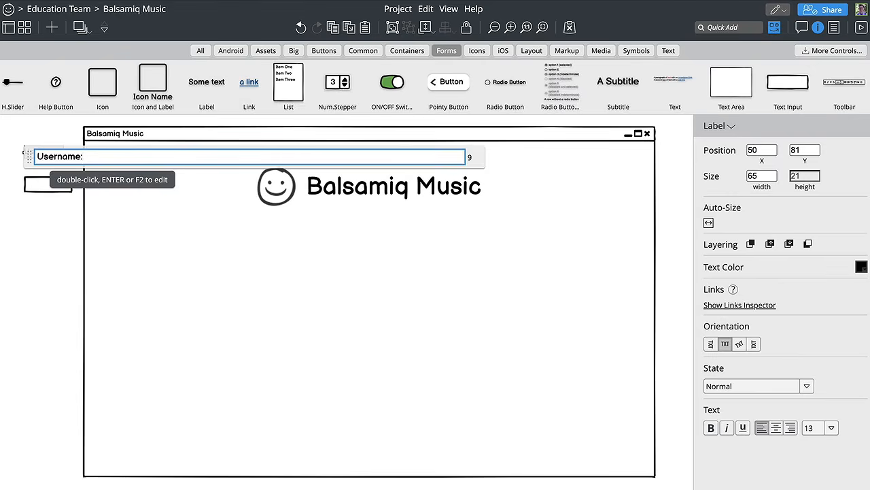
key("Return")
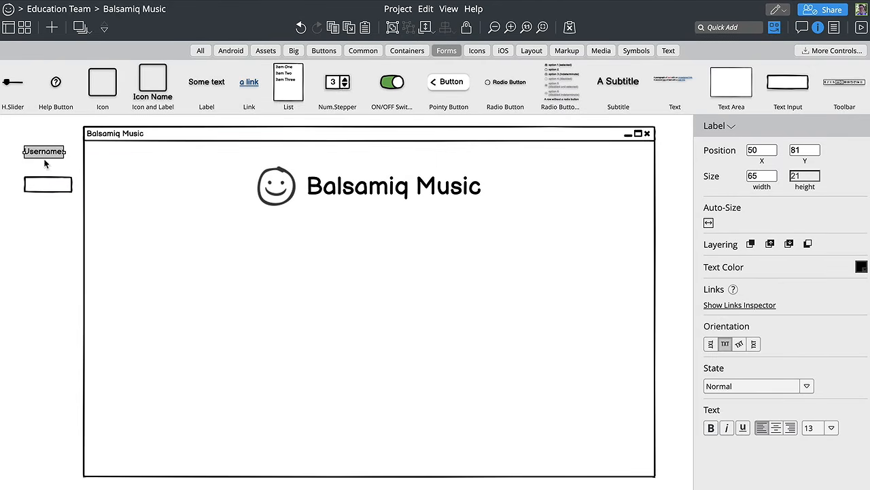
left_click_drag(45, 153, 284, 232)
left_click_drag(64, 187, 470, 242)
Step: Duplicate the username label and text input just below the originals and change the copied label to "Password:"
left_click(305, 229, "shift")
left_click_drag(298, 236, 313, 286)
left_click(239, 282)
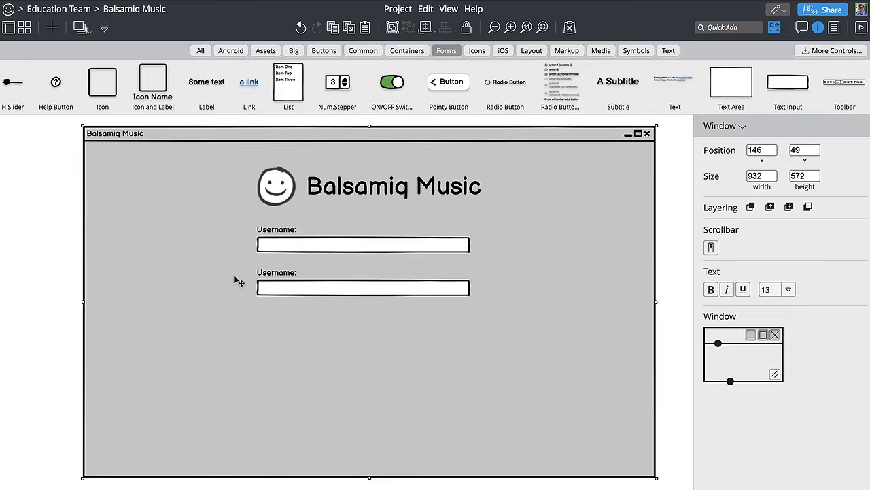
left_click(274, 276)
double_click(274, 276)
type("Pas")
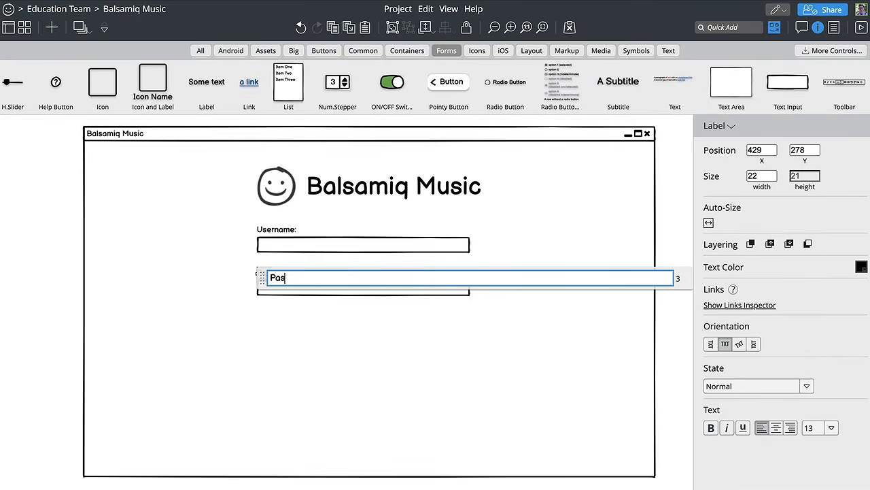
type("sword:")
key("Return")
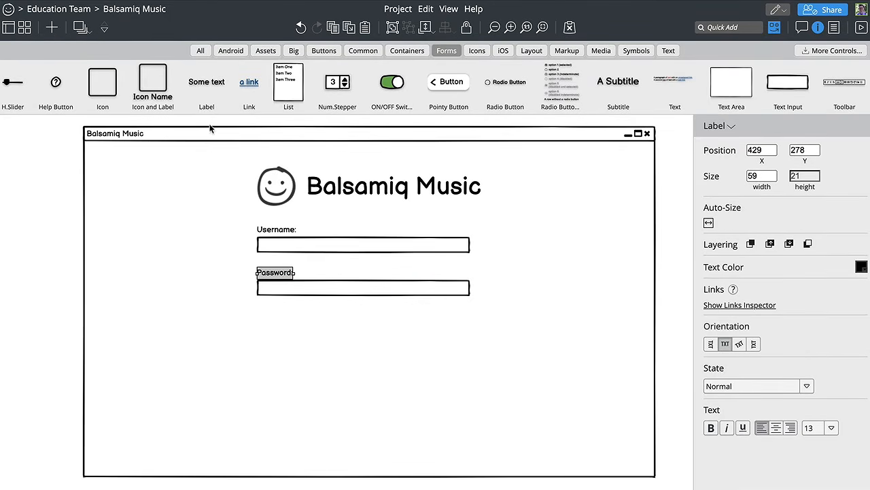
Step: Add a Checkbox control to the wireframe by searching the control library for "check"
scroll(209, 93, "left", 5)
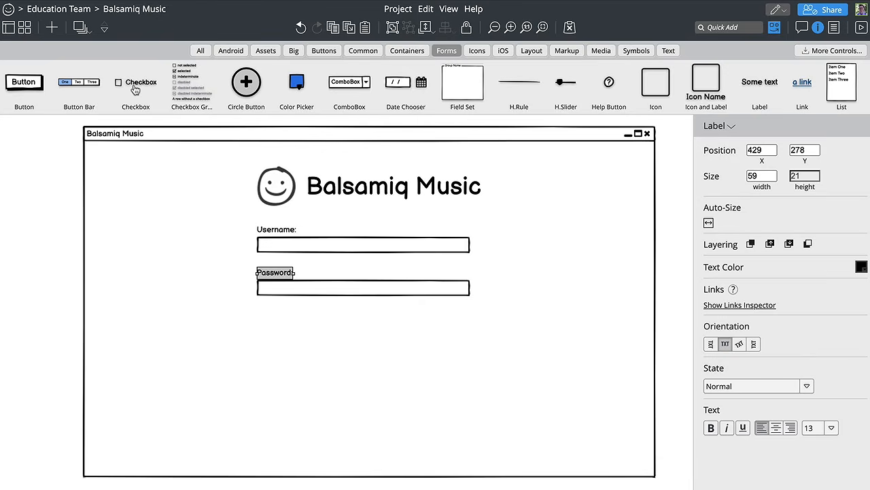
left_click(722, 27)
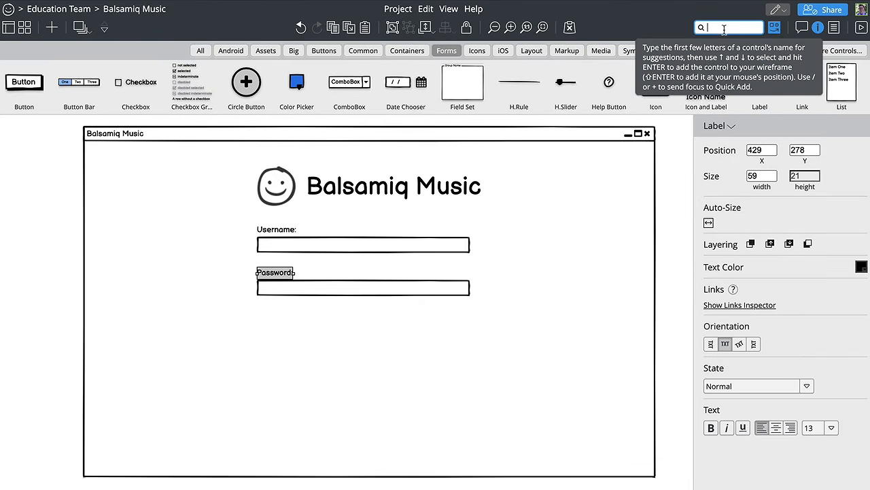
type("check")
key("Return")
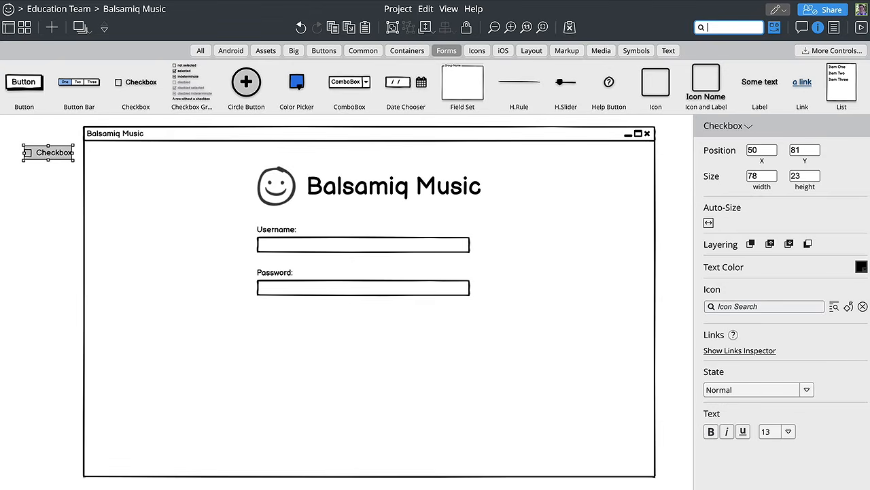
Step: Search the control library for a drop-down control using the terms "combo", "drop", "pull" and "list"
type("combo")
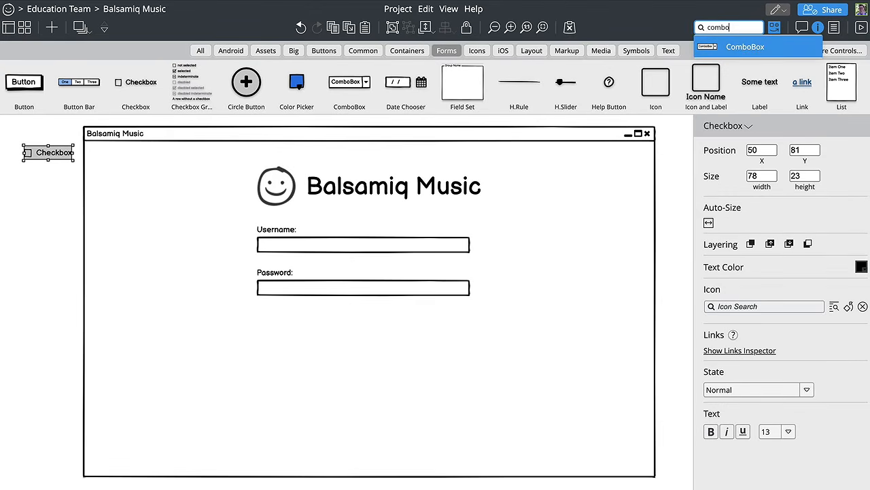
key("BackSpace")
key("BackSpace")
key("BackSpace")
key("BackSpace")
key("BackSpace")
type("dro")
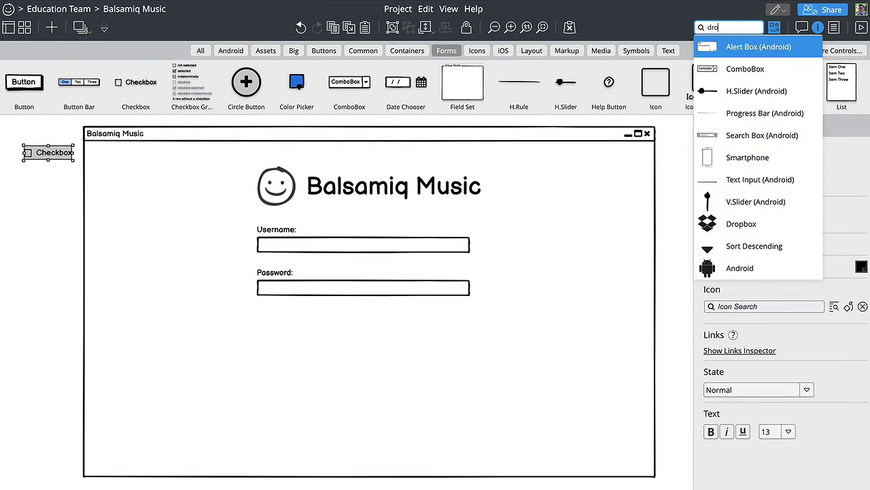
type("p")
key("BackSpace")
key("BackSpace")
key("BackSpace")
key("BackSpace")
type("pu")
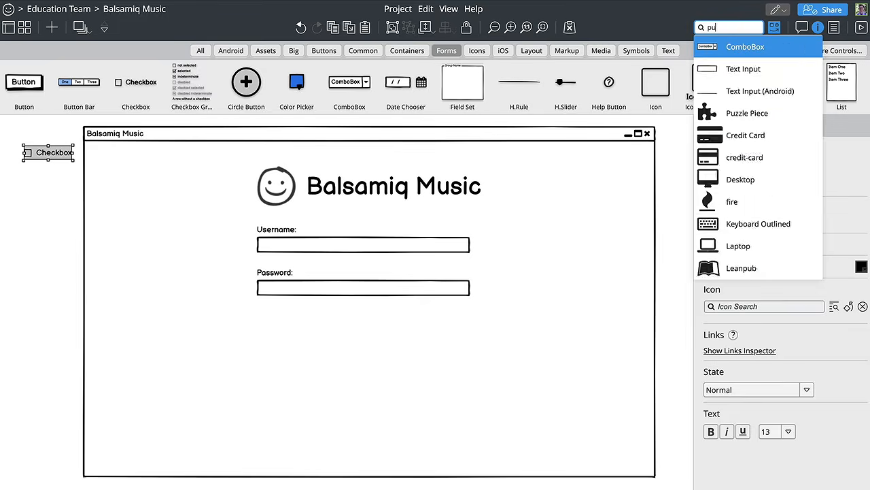
type("ll")
key("BackSpace")
key("BackSpace")
key("BackSpace")
key("BackSpace")
type("list")
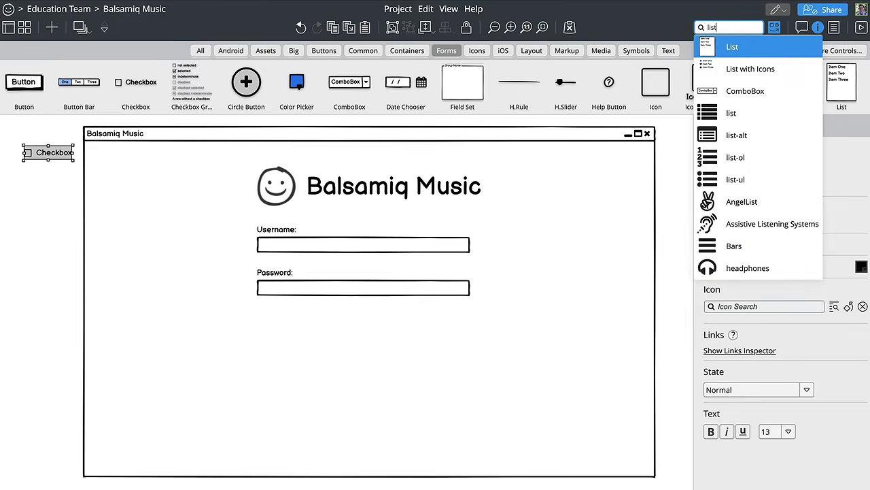
key("Down")
key("Down")
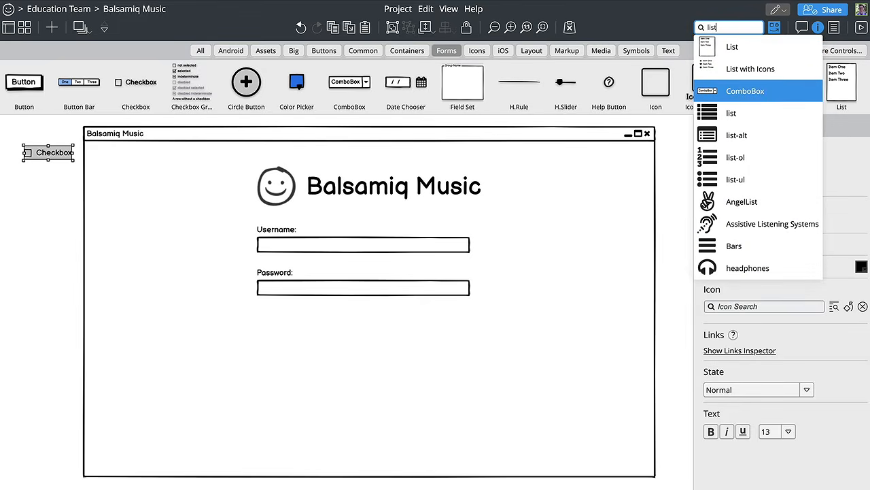
key("Escape")
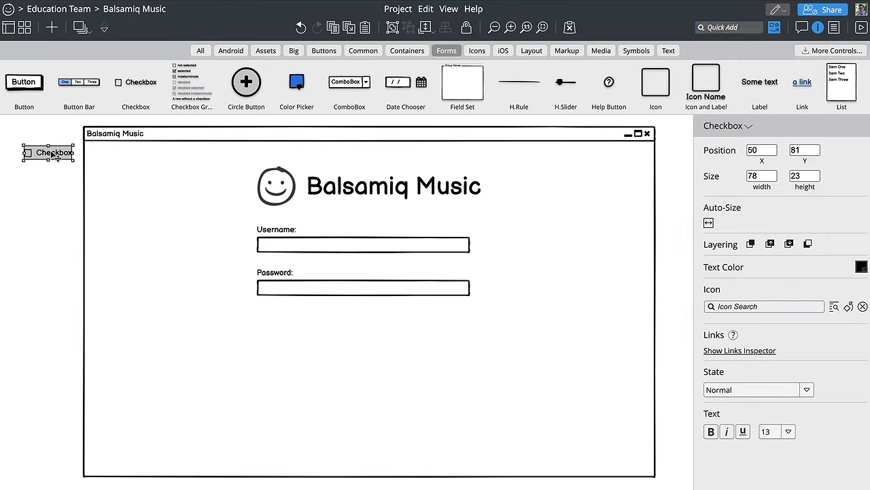
Step: Change the checkbox text to "Remember me" and place it below the password field, aligned with the field's left edge
double_click(52, 154)
type("Remember ")
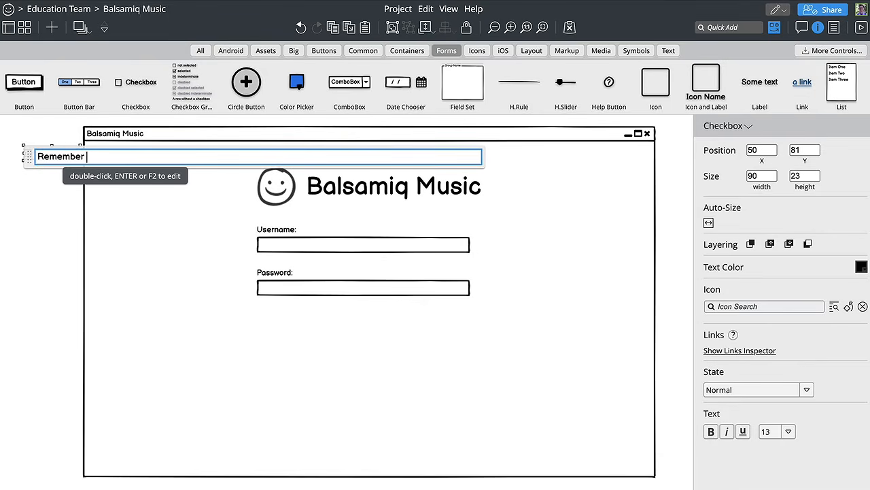
type("me")
key("Return")
left_click_drag(55, 158, 289, 328)
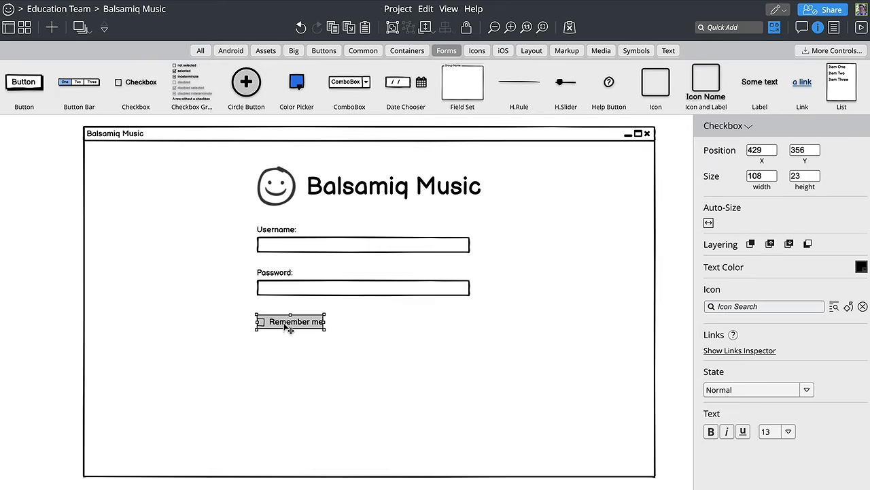
Step: Add a Link reading "Forgot password?" level with the Remember me checkbox, aligned with the password field's right edge
scroll(537, 89, "right", 4)
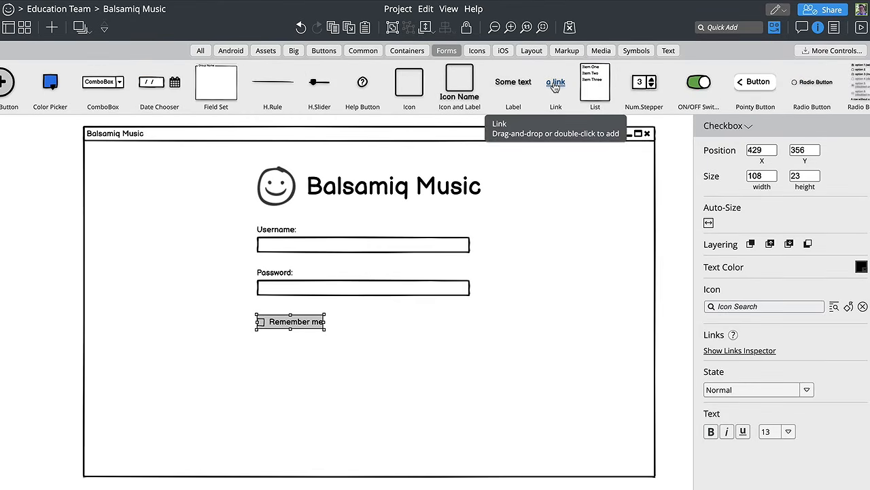
double_click(554, 84)
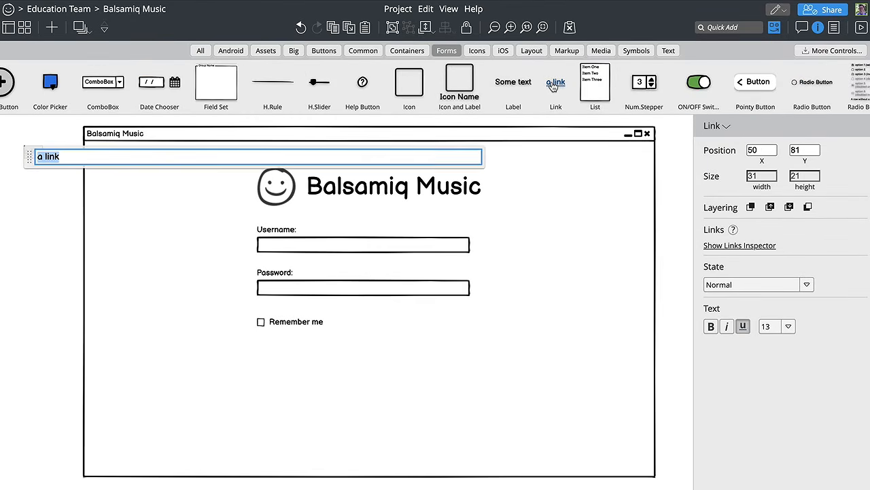
type("Forgot pas")
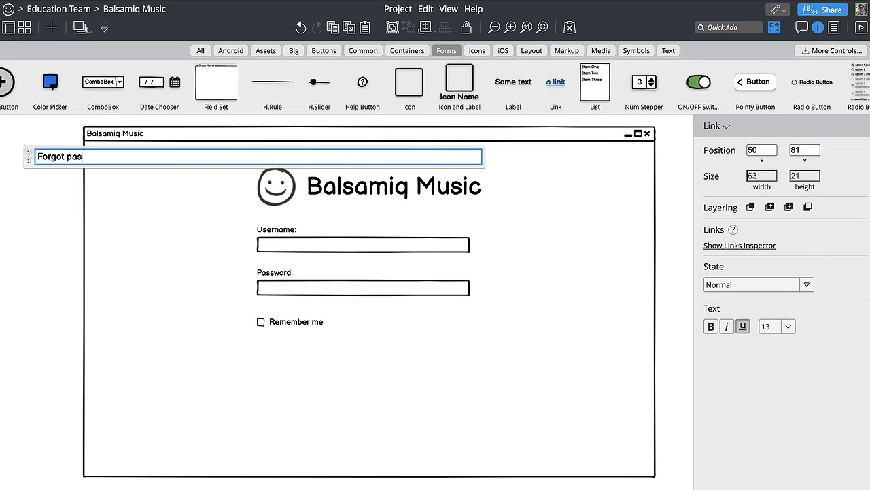
type("sword?")
key("Return")
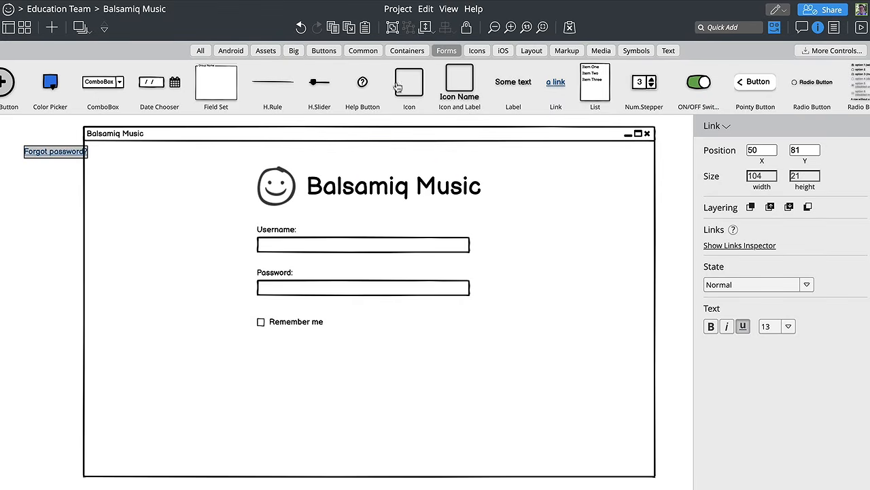
left_click_drag(84, 157, 449, 325)
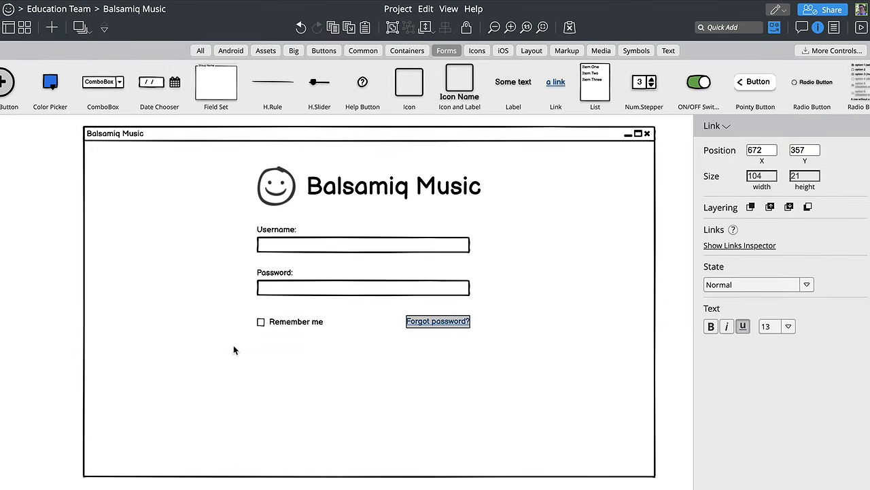
Step: Group the username and password labels and fields, the Remember me checkbox and the Forgot password link
left_click_drag(234, 350, 501, 227)
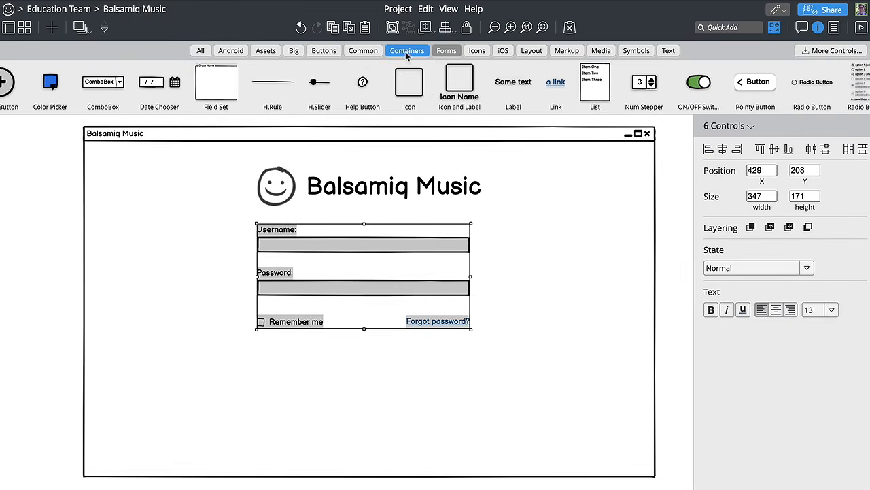
left_click(393, 28)
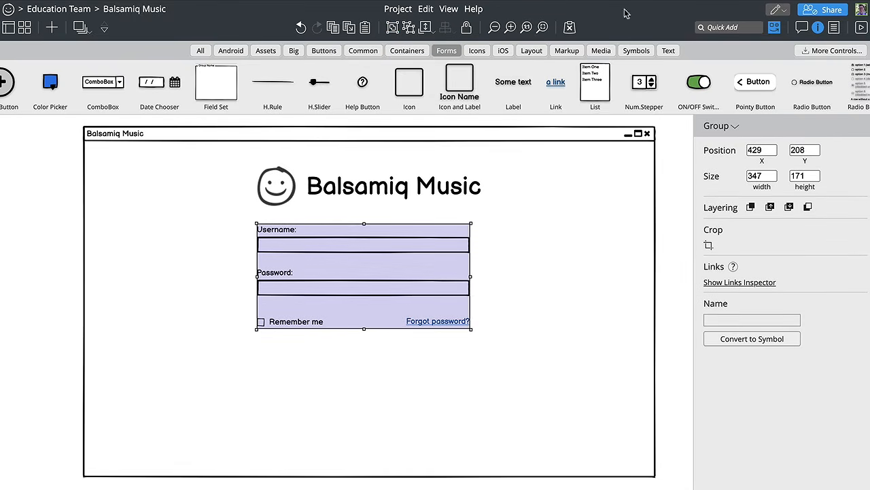
Step: Add a Button control to the wireframe and change its text to "Log In"
left_click(713, 26)
type("butt")
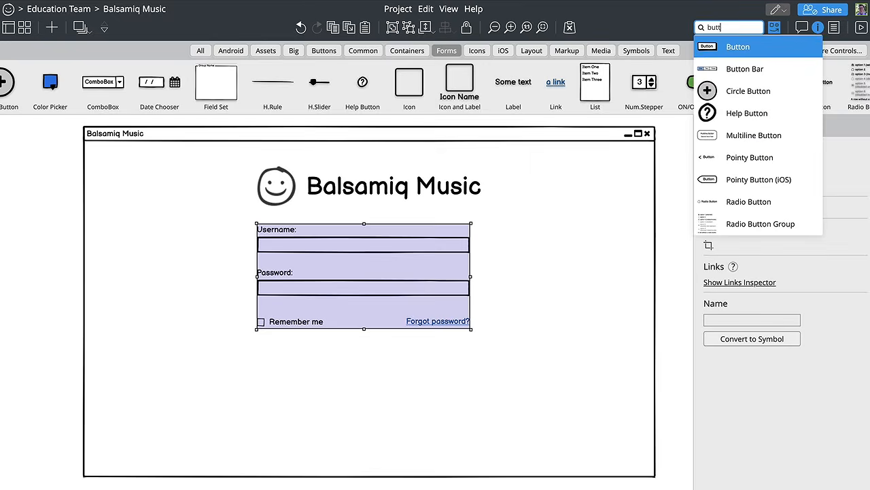
key("Return")
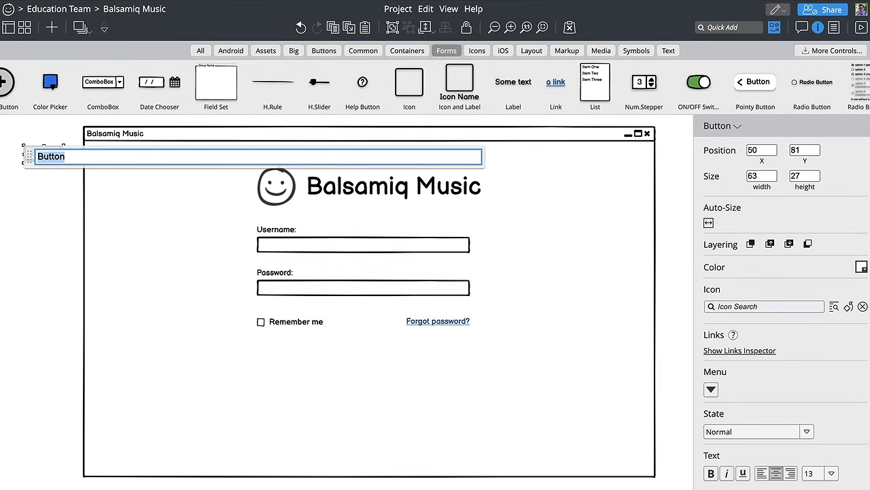
type("Log In")
key("Return")
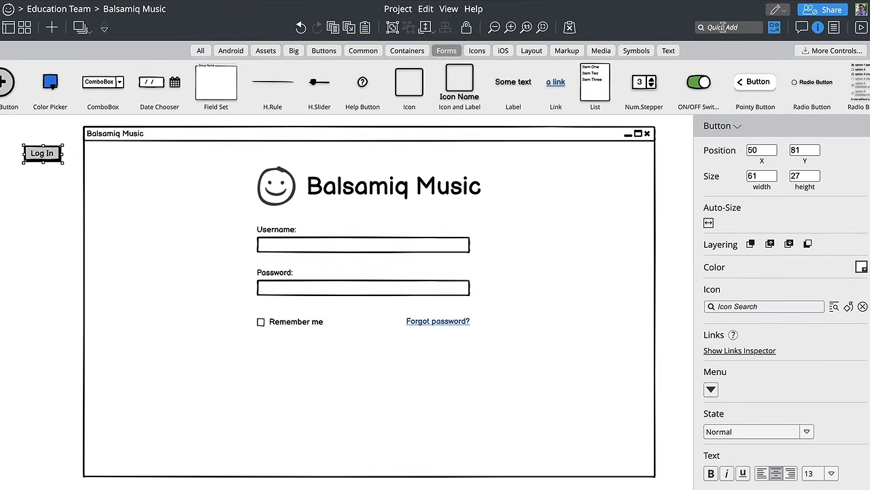
Step: Set the Log In button's text size to 18, place it below the form group and enlarge it to about 177 × 45
scroll(816, 393, "down", 1)
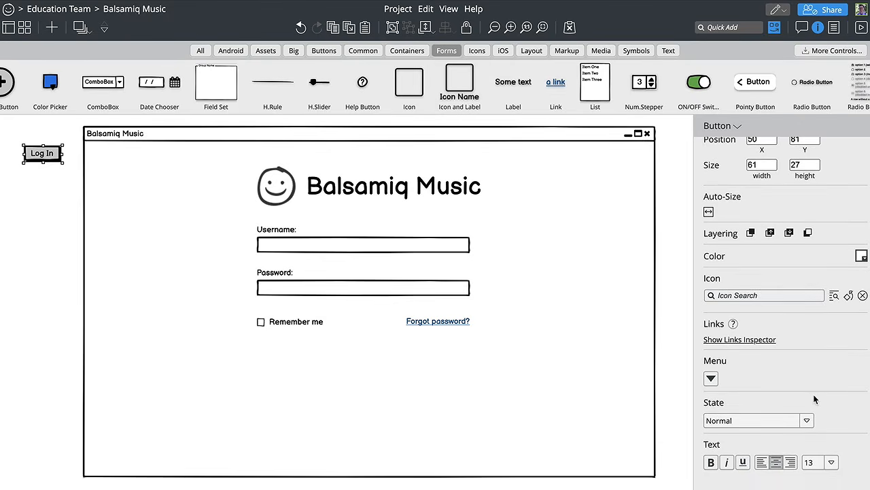
left_click(831, 462)
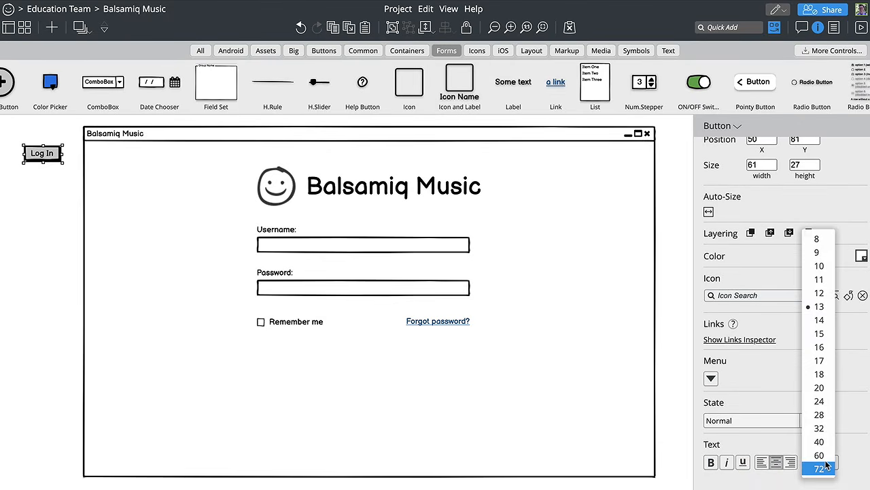
left_click(818, 374)
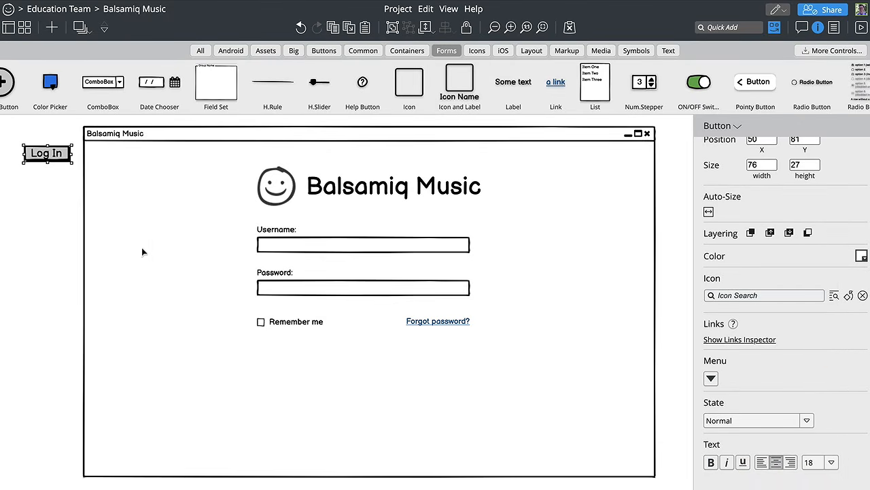
left_click_drag(63, 156, 345, 383)
left_click_drag(362, 388, 384, 366)
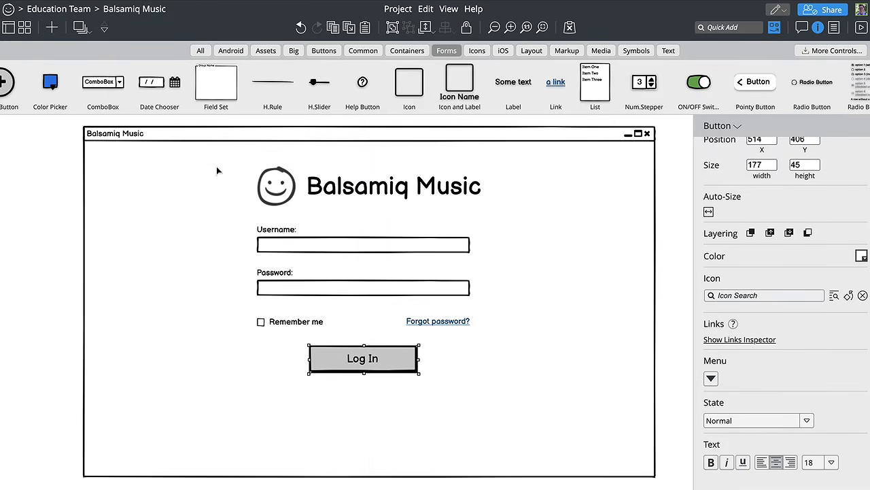
Step: Align the logo, form group and Log In button on their centers, and move the button slightly up toward the form
left_click_drag(213, 160, 529, 410)
left_click(445, 27)
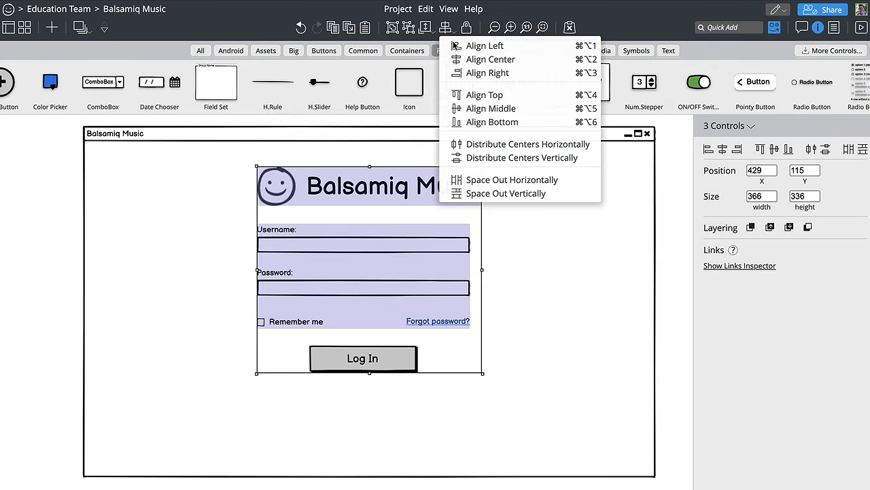
left_click(461, 60)
left_click(558, 276)
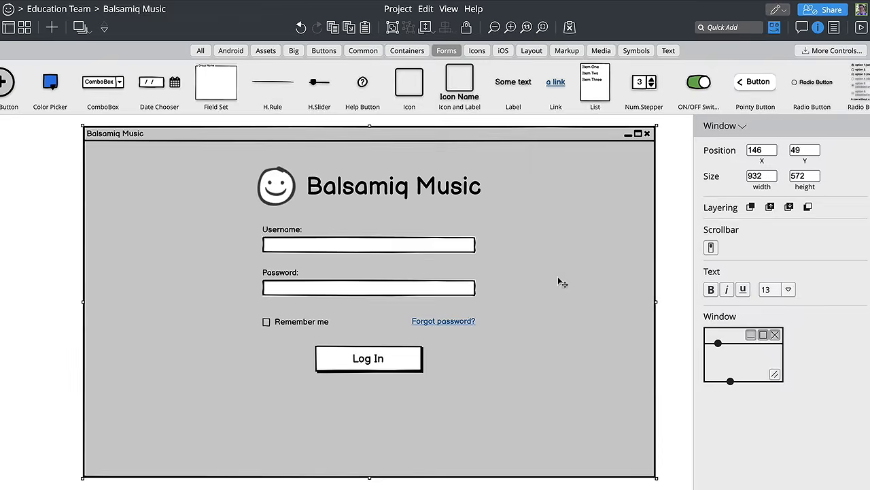
left_click(378, 361)
left_click_drag(378, 359, 371, 356)
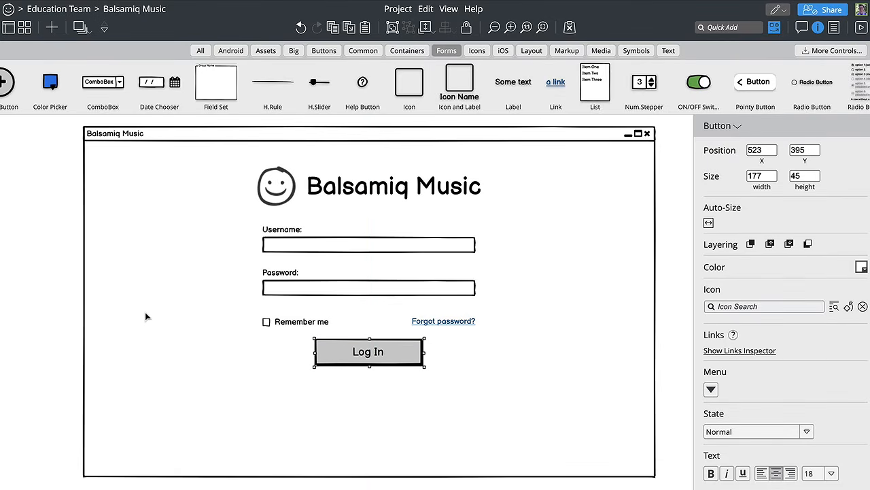
Step: Add an H.Rule below the Log In button and stretch it to the form's width of 347
left_click(262, 89)
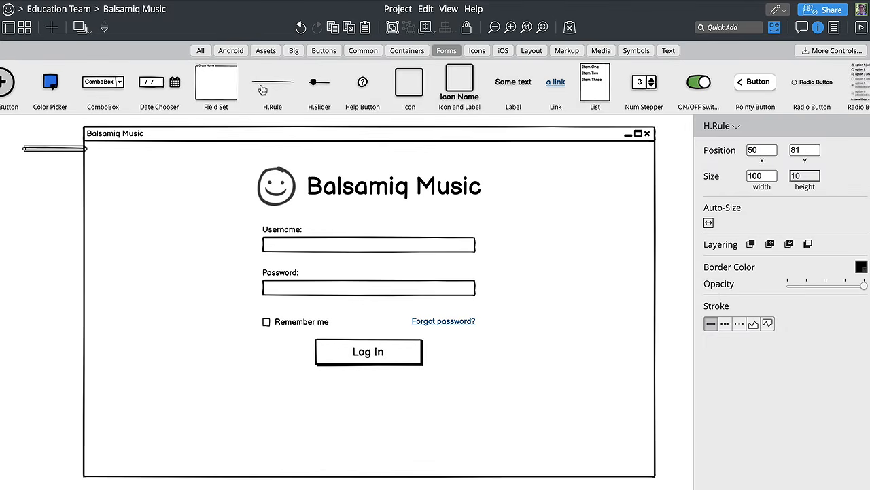
left_click_drag(54, 150, 475, 386)
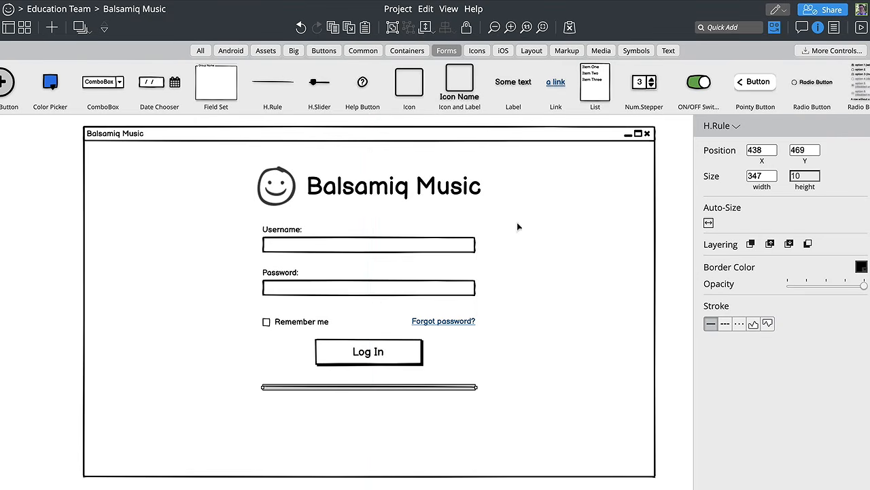
Step: Add an Icon and Label control with the Google Logo icon and the text "Log in with Google"
double_click(460, 82)
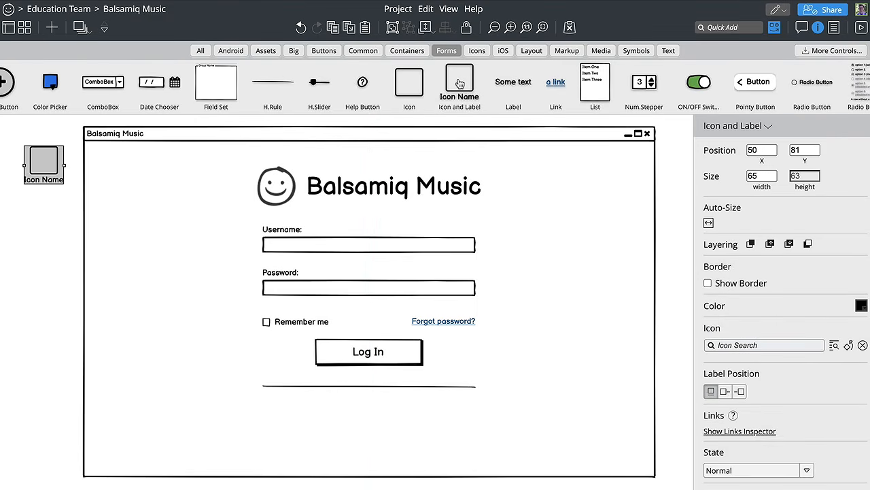
left_click(747, 345)
type("goo")
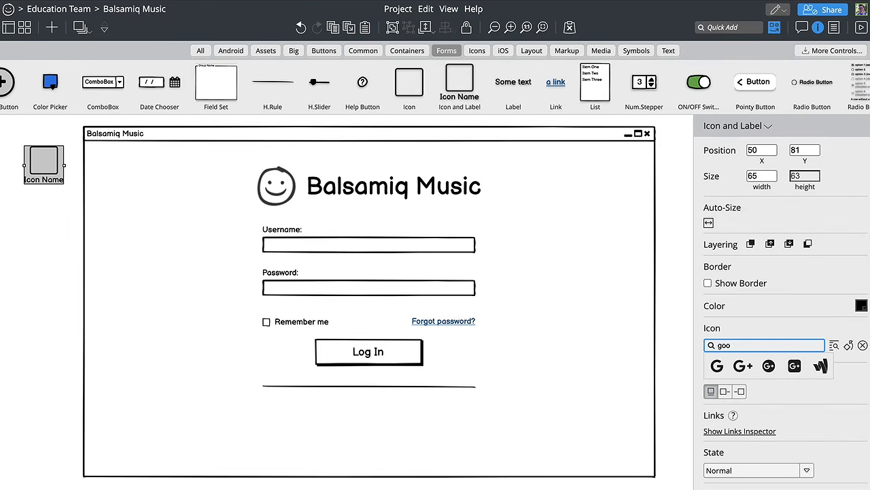
left_click(718, 368)
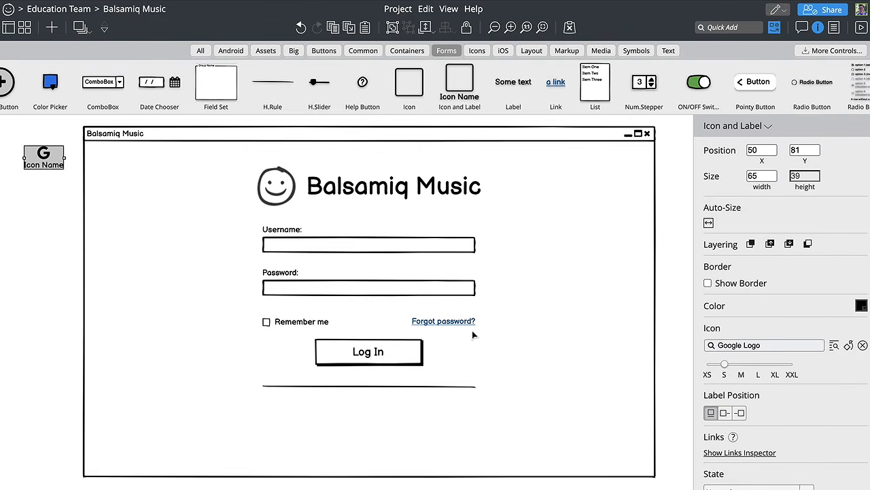
key("Return")
type("Log i")
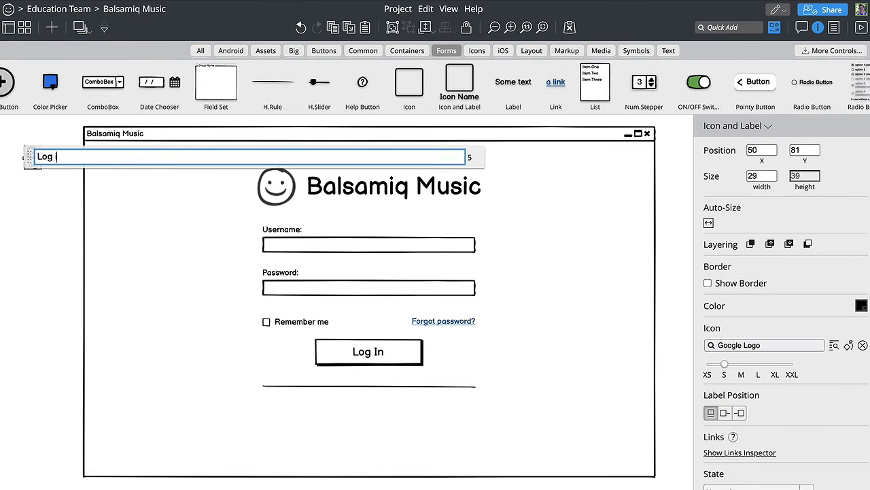
type("n with Google")
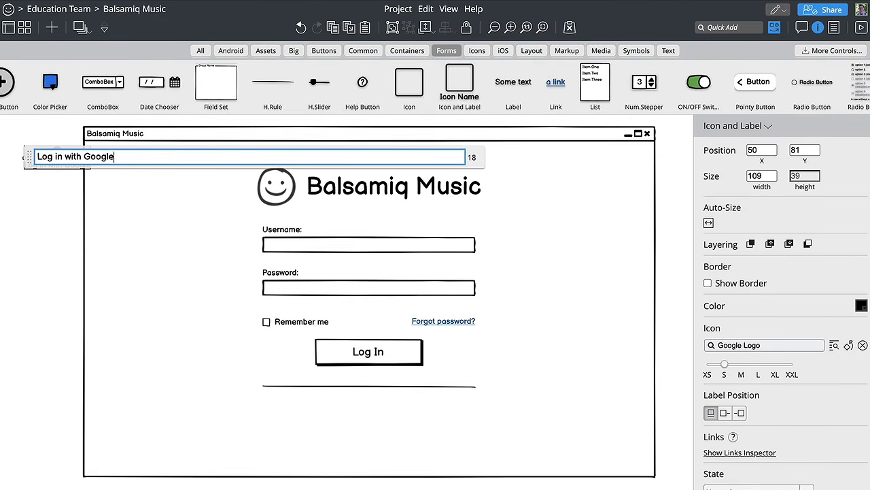
key("Return")
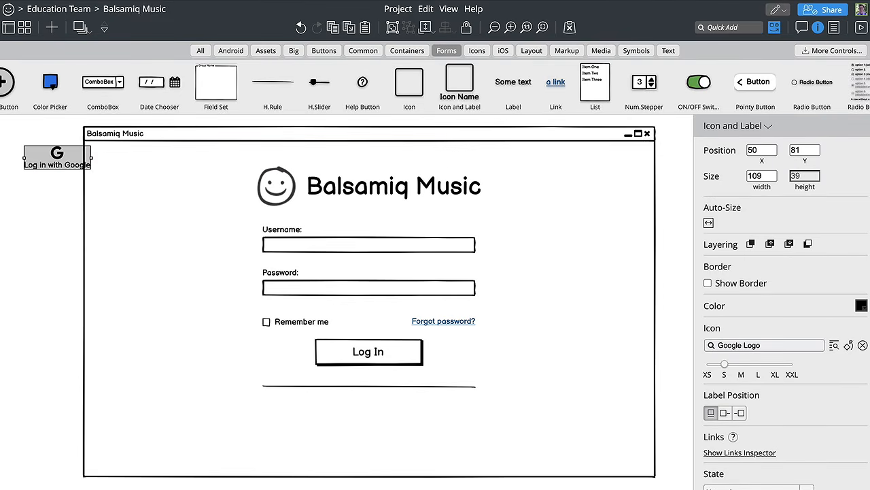
Step: Set the Google icon to size XS with its label on the right, and place it and a copy under the rule's two ends
left_click(707, 374)
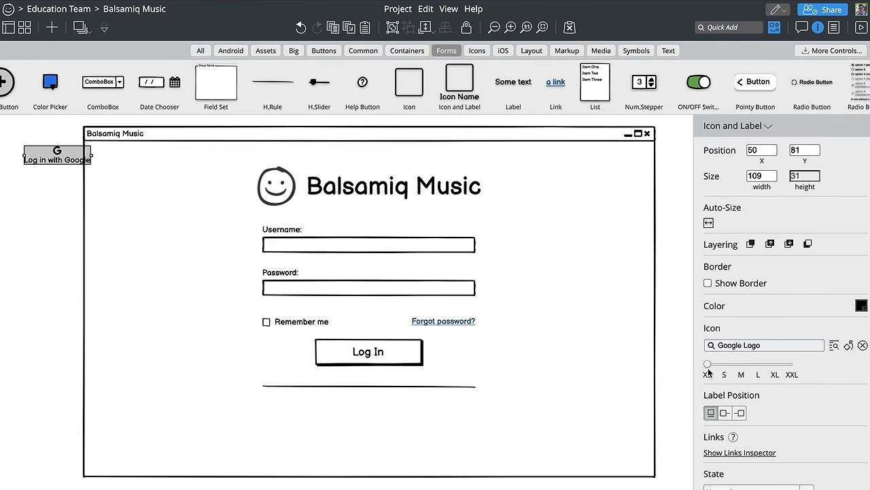
left_click(727, 413)
left_click_drag(51, 153, 443, 401)
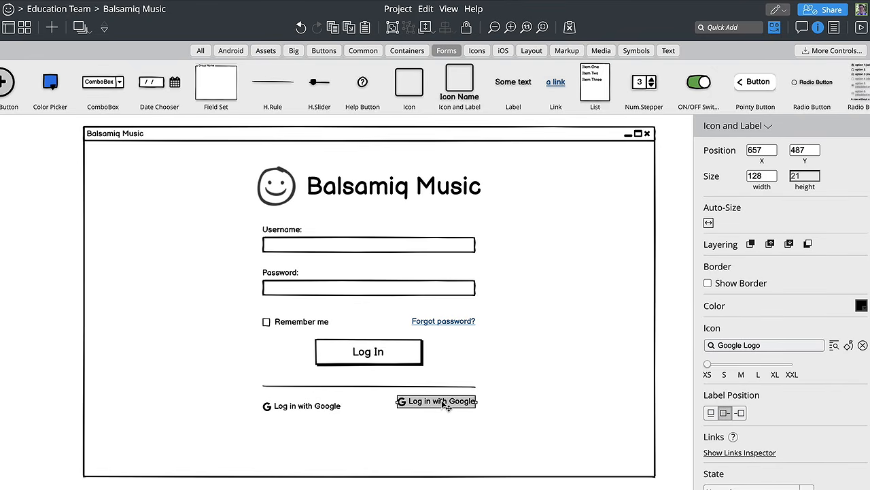
Step: Change the label of the Google control copy under the rule's right end to "Sign up"
double_click(443, 401)
type("Sign up")
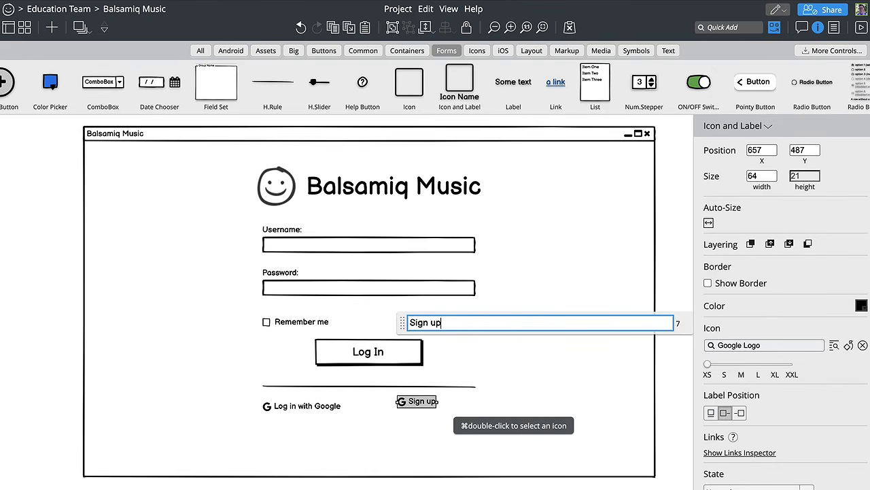
key("Return")
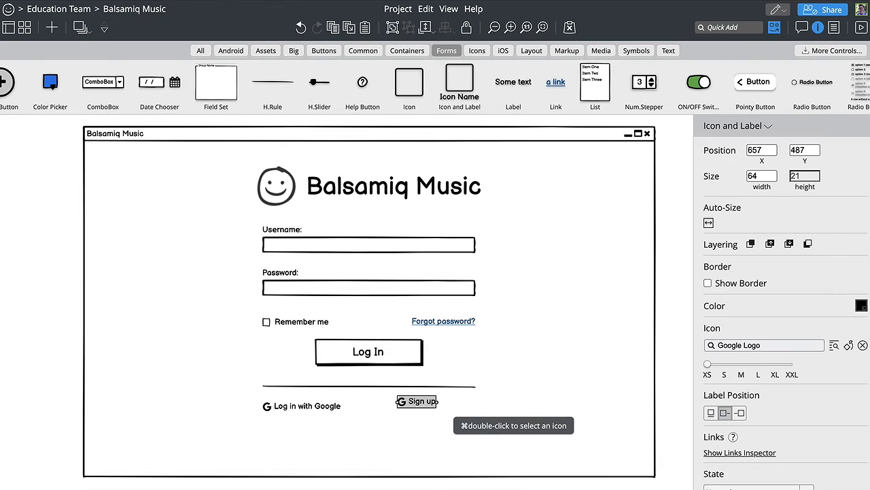
Step: Give the "Sign up" control the Add User icon and move it to X 721, Y 495, flush with the rule's right end
left_click(734, 345)
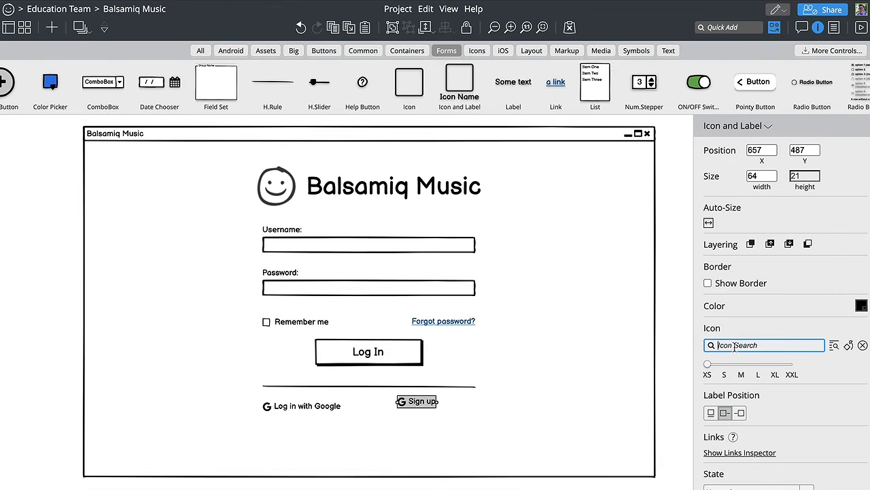
type("person")
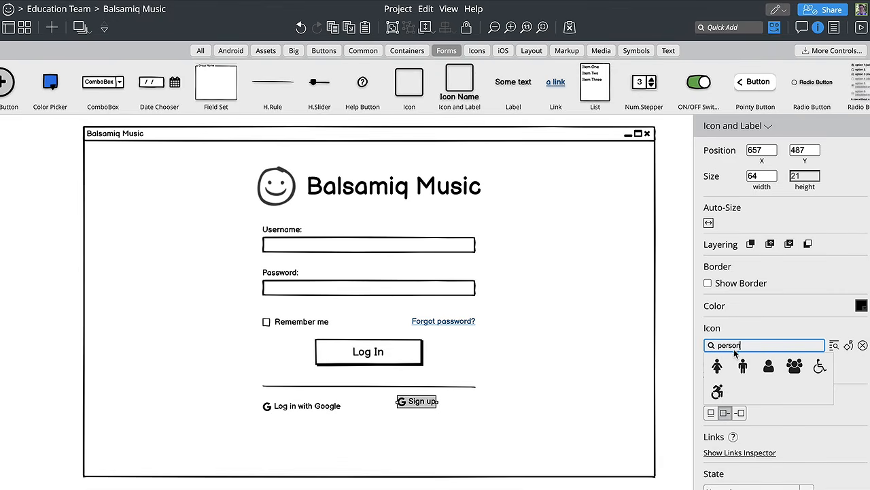
left_click(732, 345)
type("user")
left_click(717, 367)
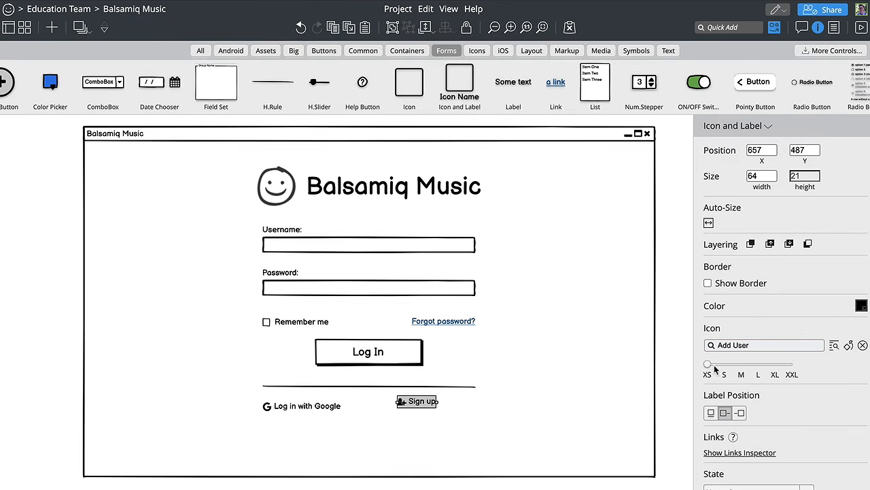
left_click_drag(431, 404, 469, 411)
Step: Turn the "Sign up" label into a link by enclosing its text in square brackets
double_click(469, 412)
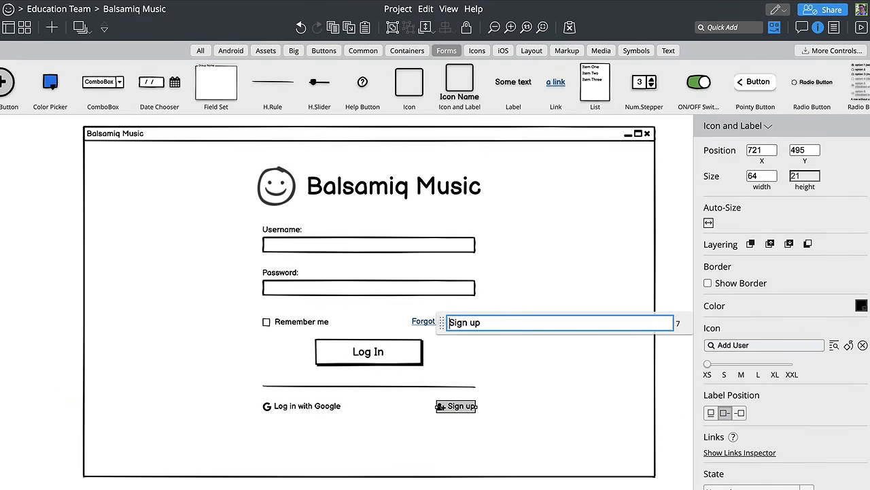
key("Home")
type("[")
key("End")
type("]")
key("Return")
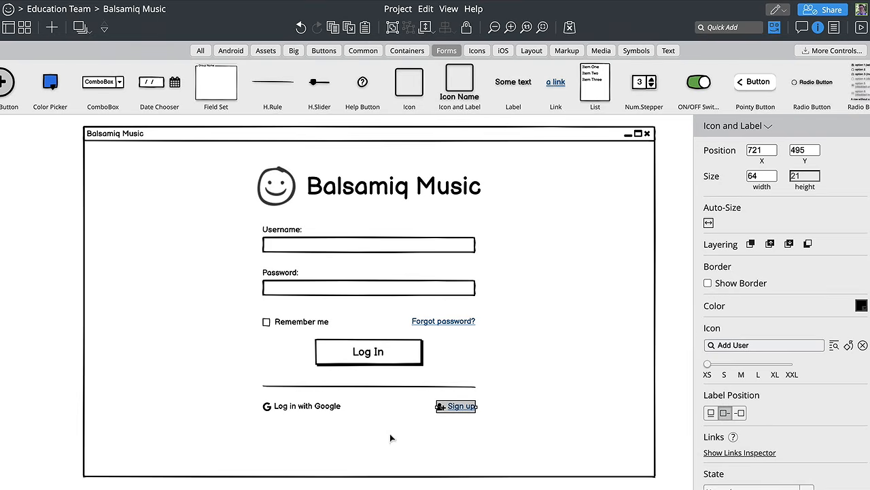
Step: Make the "Log in with Google" label a link by editing its text to "[Log in with Google]"
left_click(308, 411)
double_click(307, 411)
key("Home")
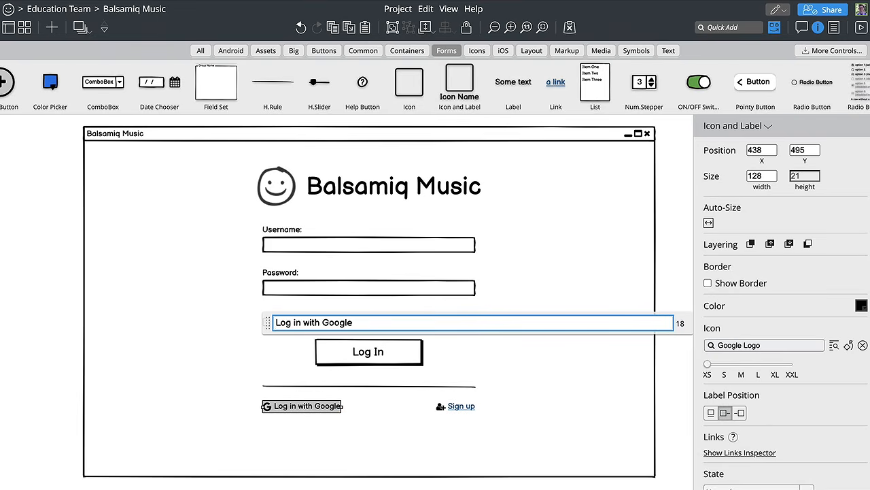
type("[")
type("]")
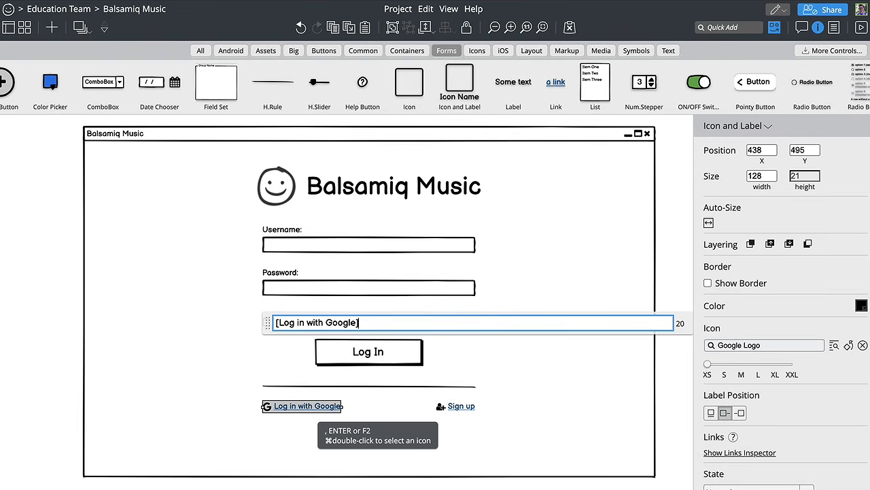
key("Return")
Step: Add a Rectangle with a rounded border and size it to about 661 by 497 over the login form
key("slash")
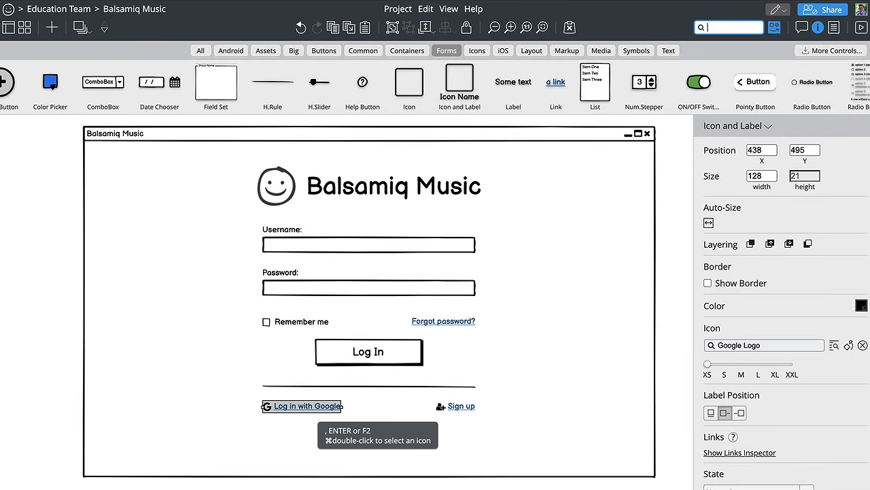
type("rec")
key("Return")
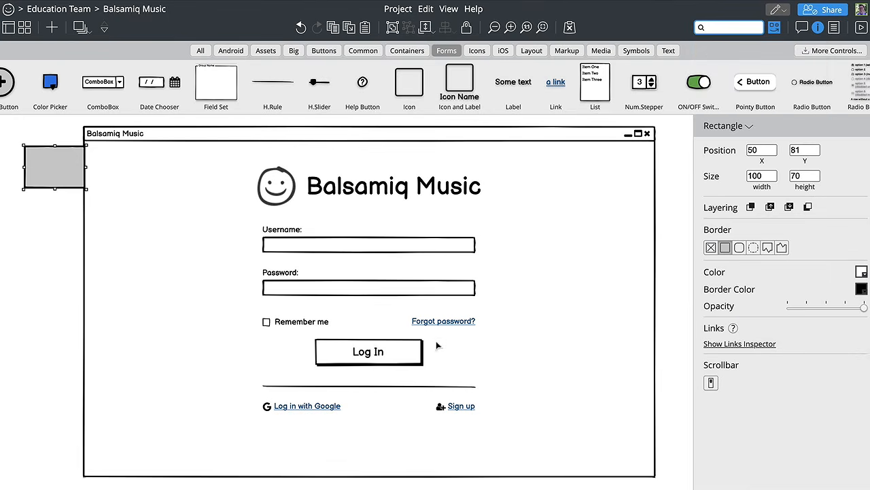
left_click(739, 247)
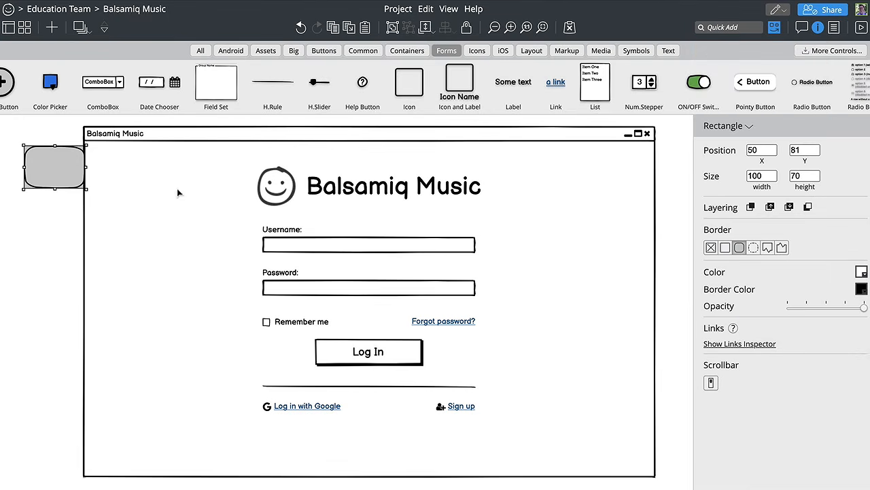
left_click_drag(66, 175, 602, 459)
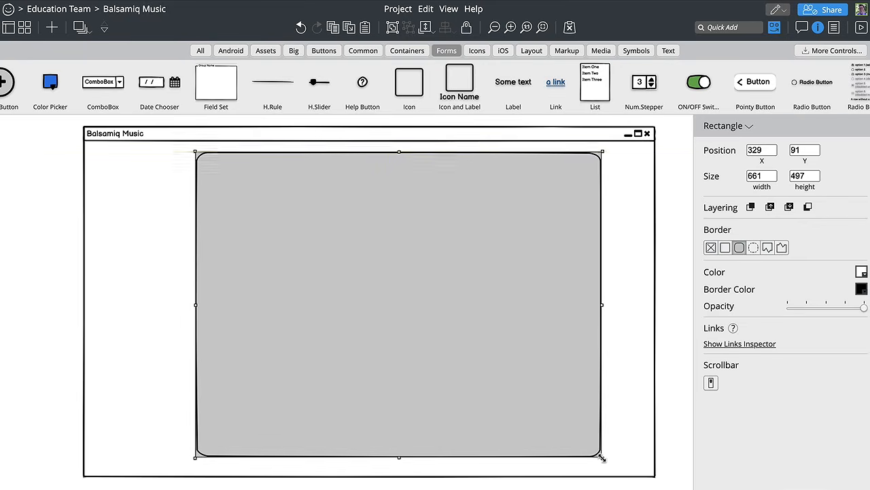
Step: Send the rounded rectangle backward repeatedly until it lies behind all login form elements but in front of the browser window
right_click(584, 419)
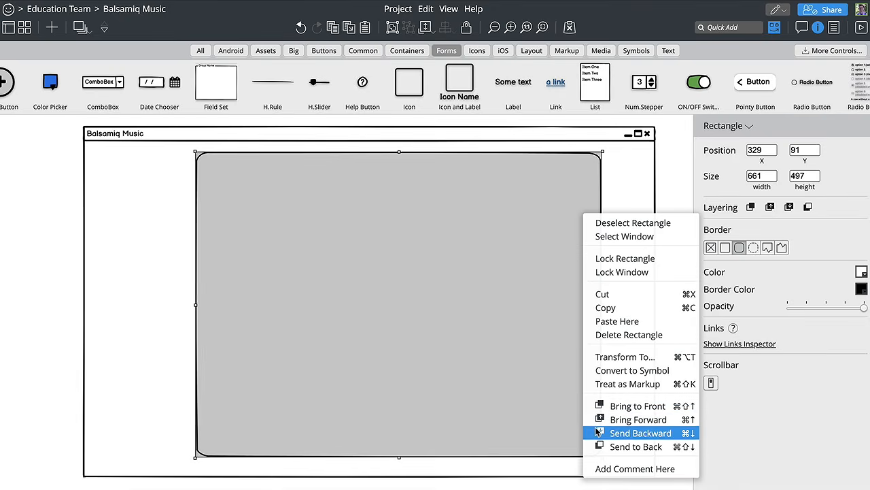
left_click(586, 433)
key("super+Down")
key("super+Down")
key("super+Down")
key("super+Down")
key("super+Down")
key("super+Down")
key("super+Down")
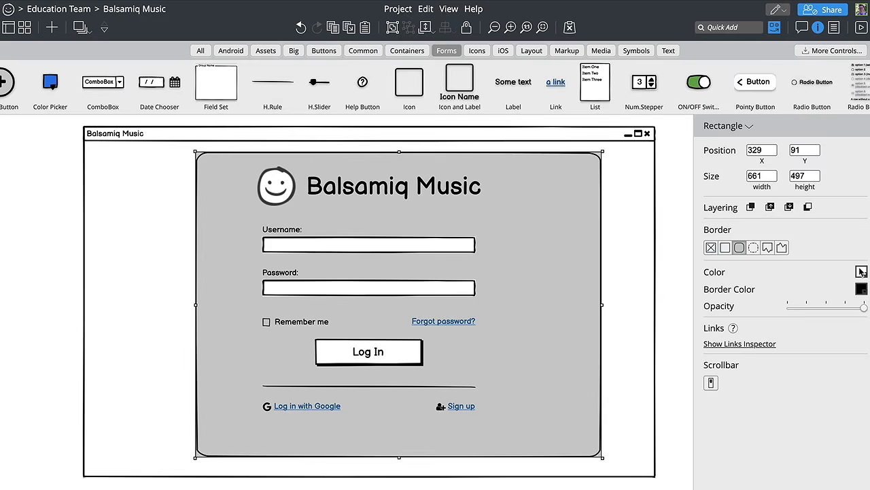
Step: Fill the background rectangle with a light gray
left_click(862, 272)
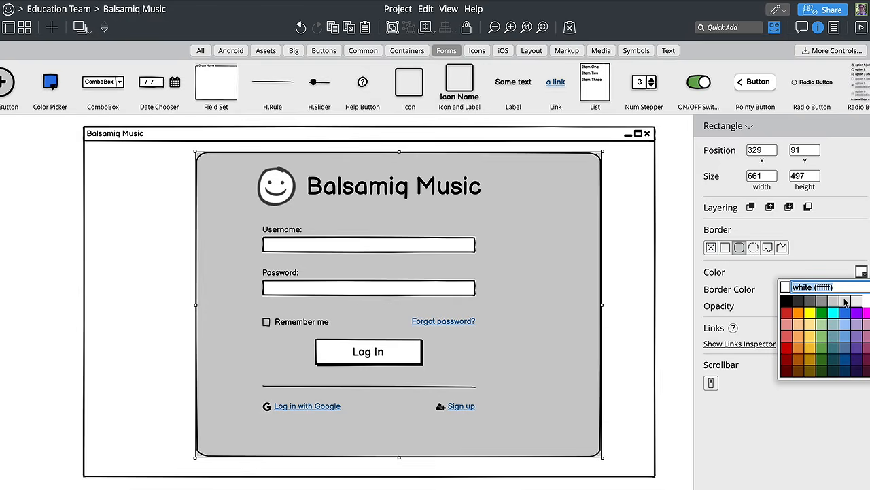
left_click(845, 302)
left_click(680, 293)
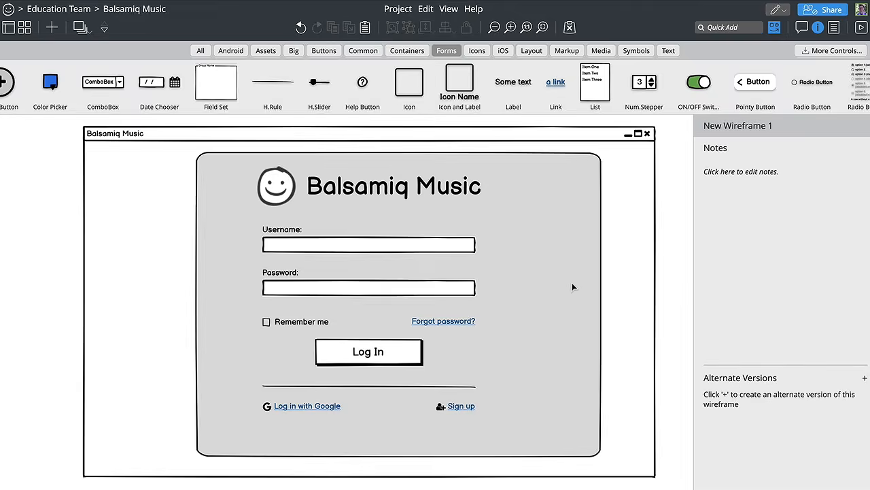
Step: Move the background rectangle to X 281, Y 86 around the form and fill it with a very light gray
left_click_drag(573, 287, 548, 288)
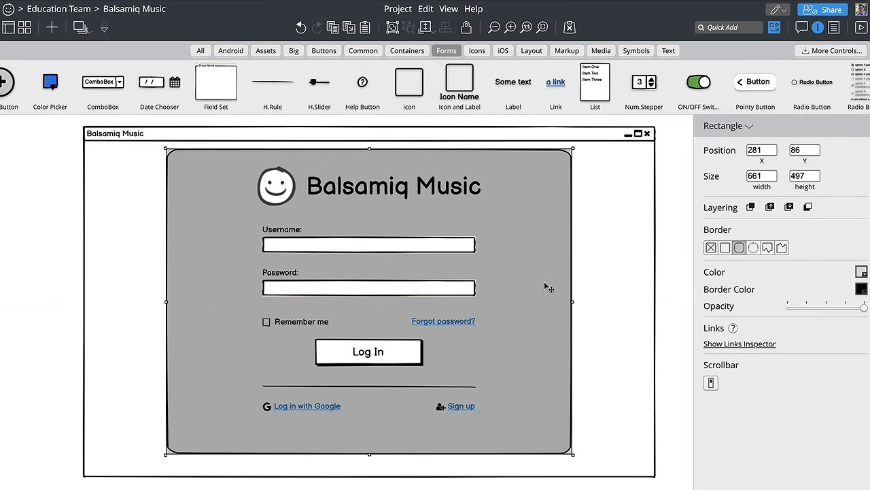
left_click(861, 272)
left_click(741, 299)
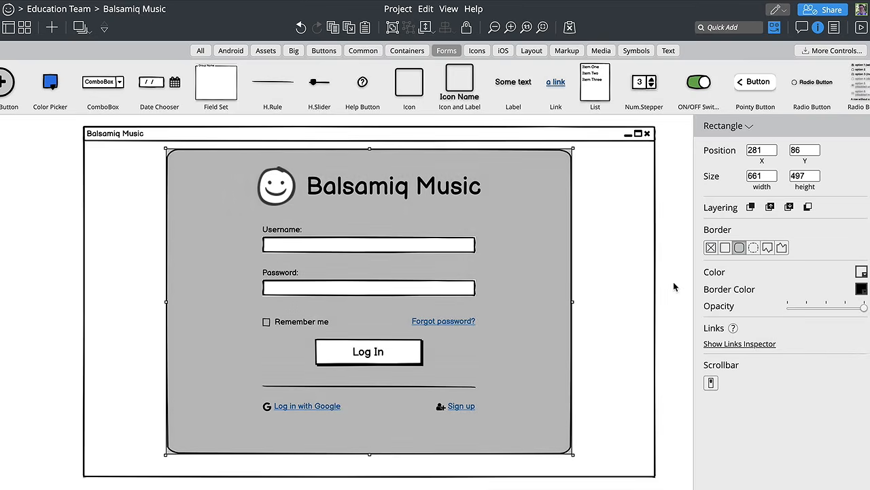
left_click(673, 287)
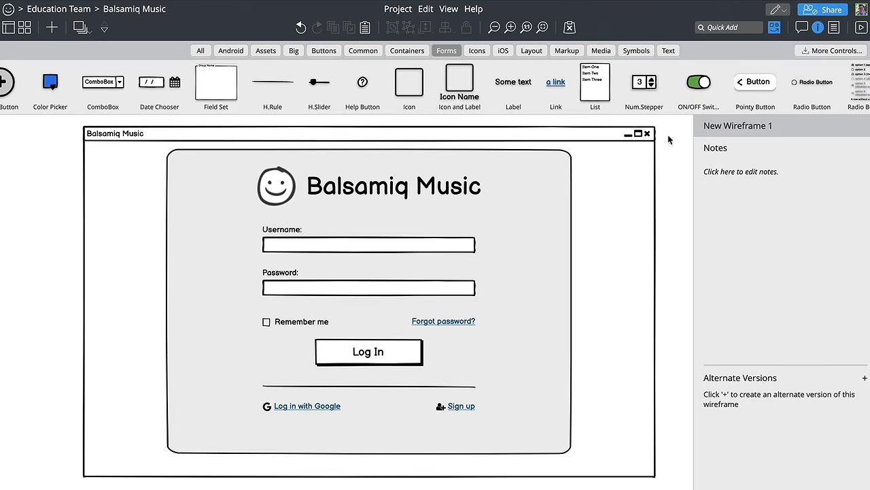
Step: Select the window and everything in it, and align all the controls on their horizontal centers
left_click_drag(669, 119, 65, 488)
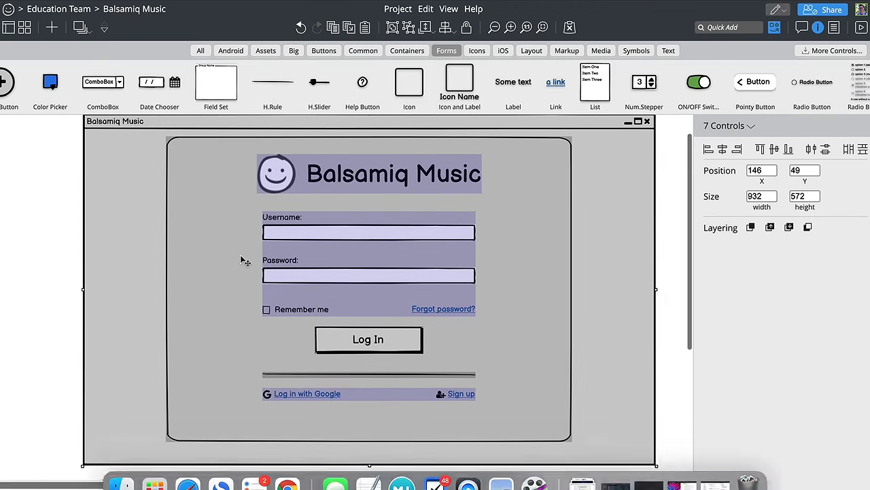
left_click(446, 27)
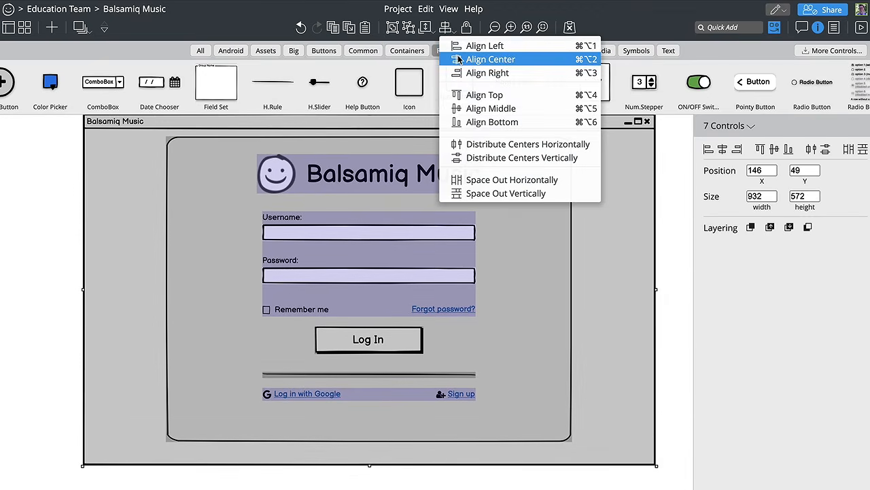
left_click(457, 59)
left_click(668, 172)
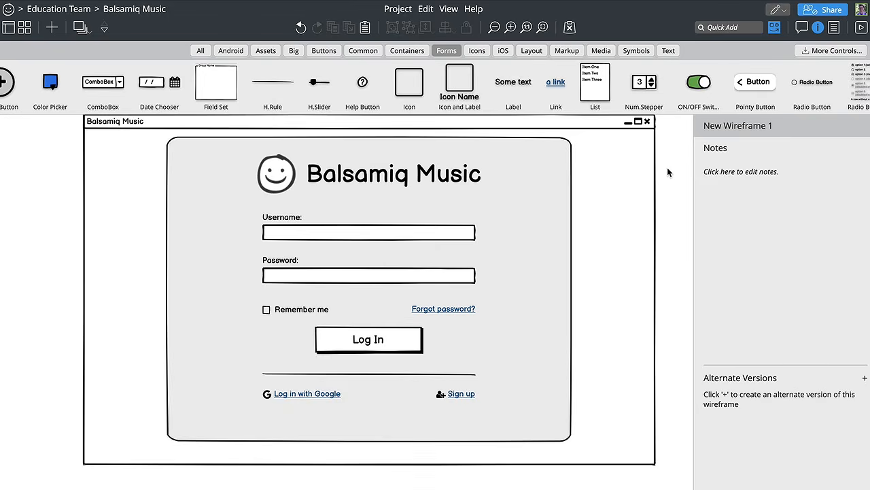
scroll(668, 171, "up", 1)
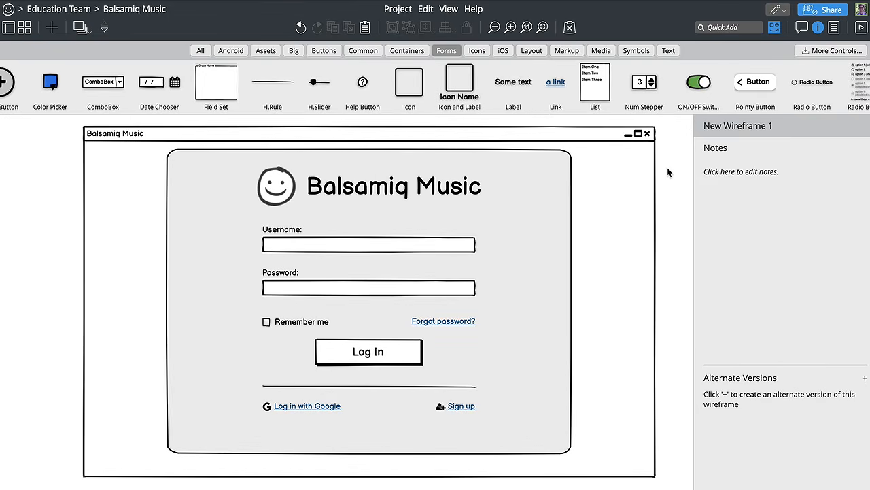